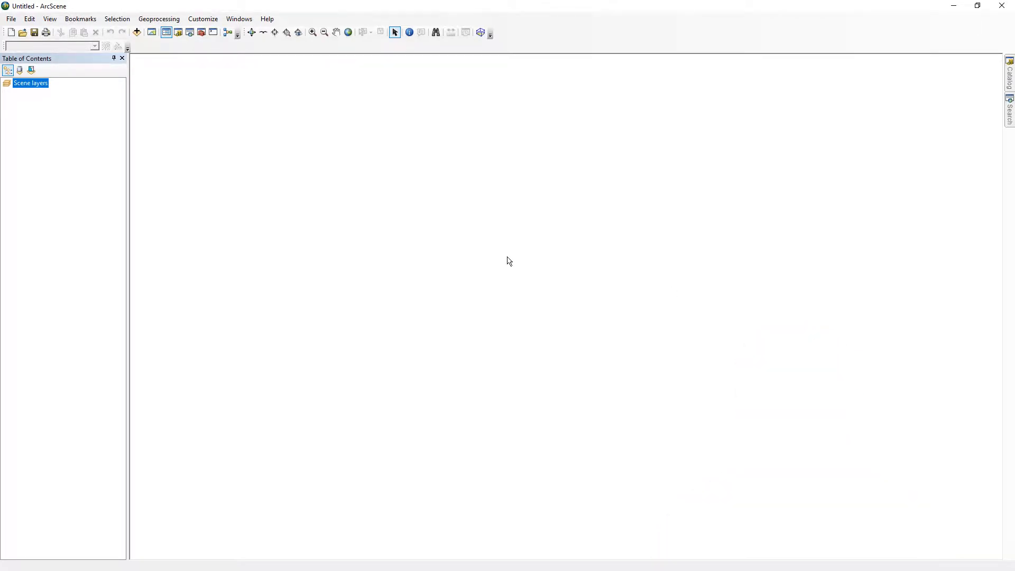
Add the dem_30m raster from the Whistler folder to the scene.
click(137, 32)
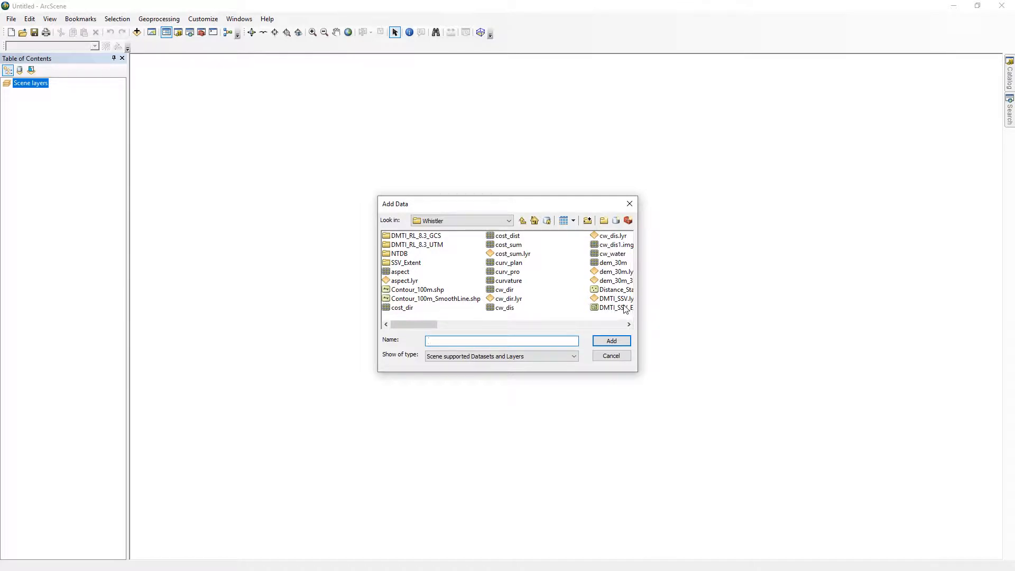
click(615, 264)
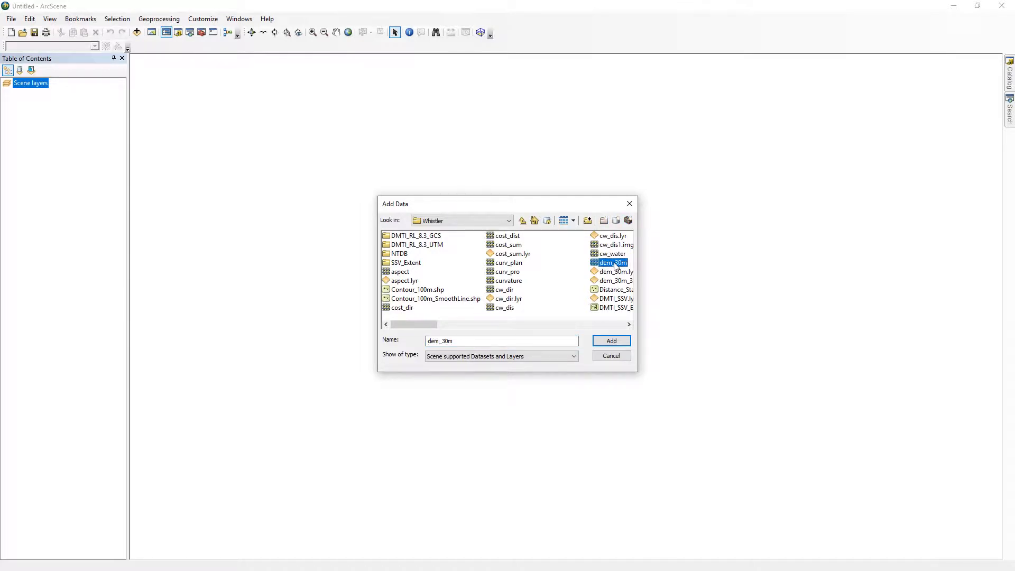
click(607, 343)
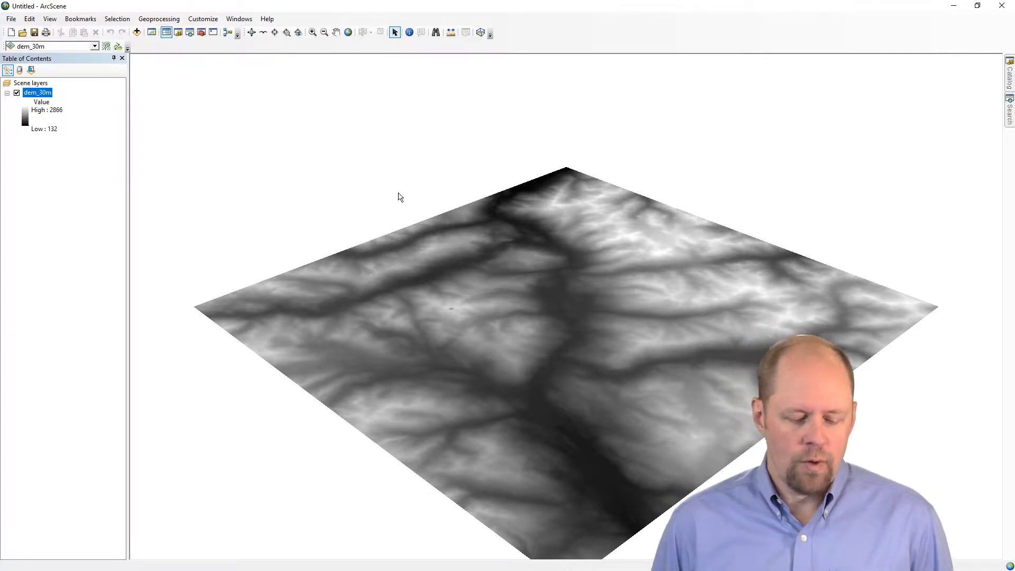
Set the dem_30m layer's base heights to float on the custom surface C:\arcgis\places\Whistler\dem_30m.
click(252, 35)
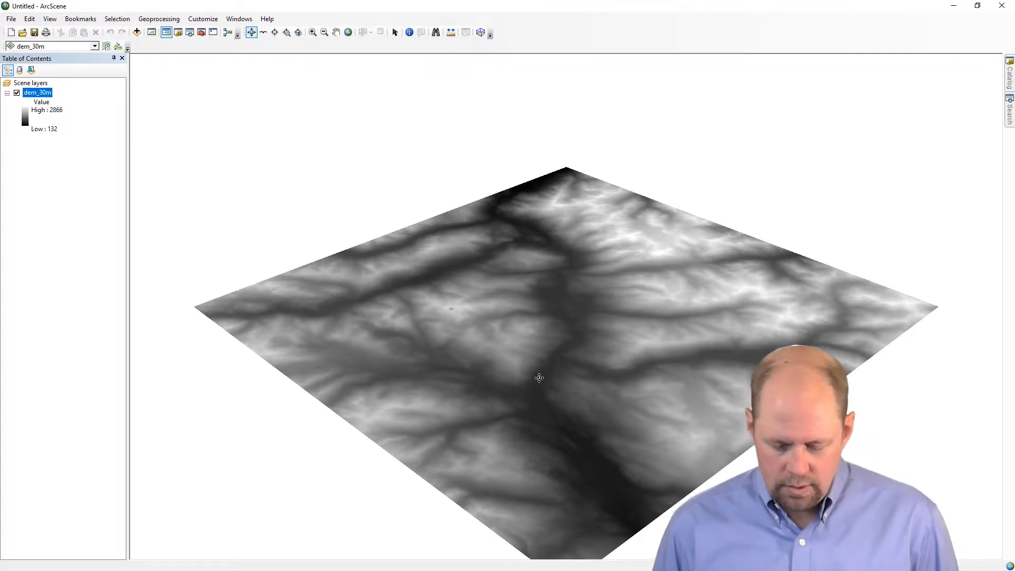
drag(544, 426, 490, 376)
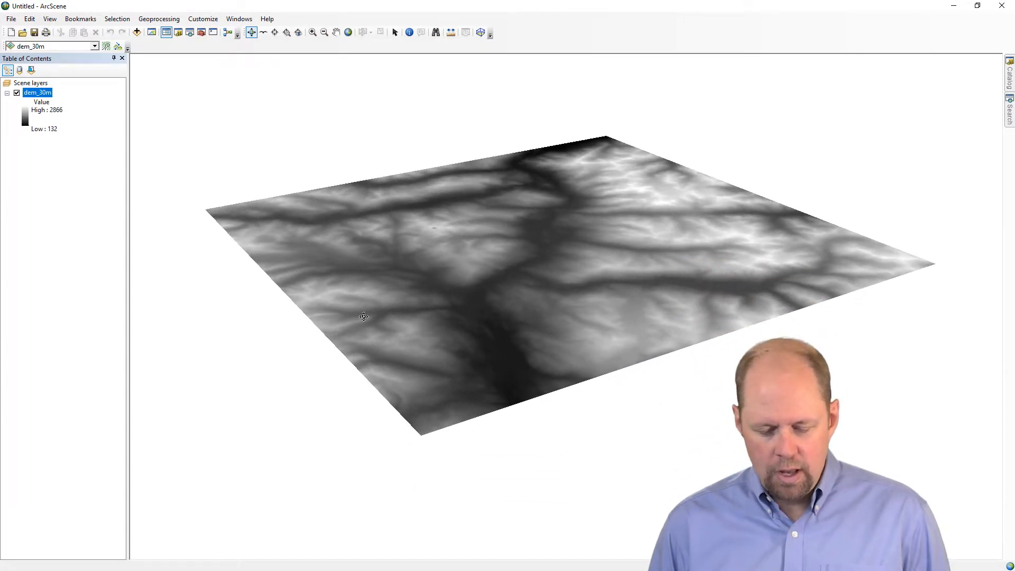
drag(364, 317, 424, 348)
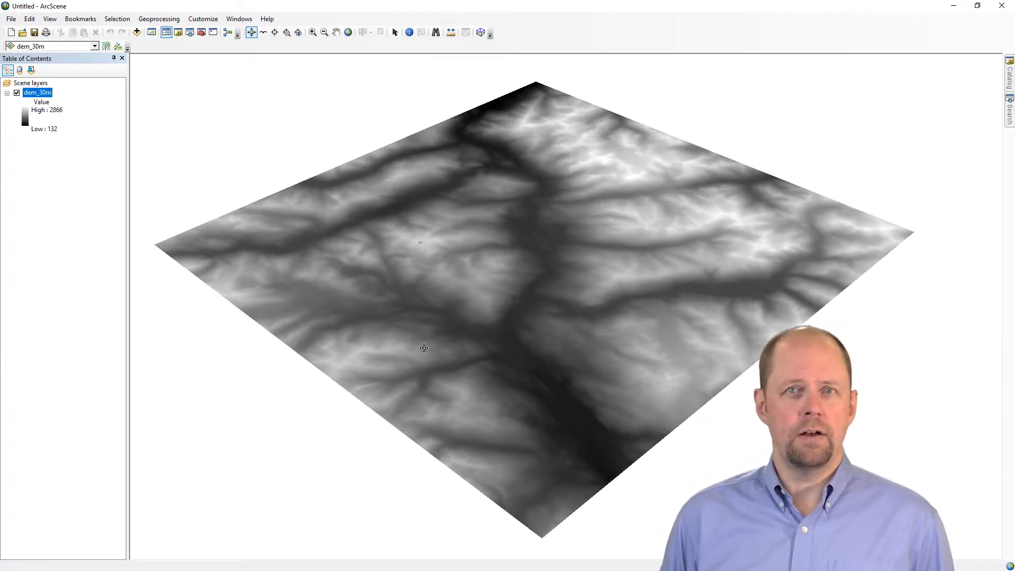
drag(424, 348, 489, 408)
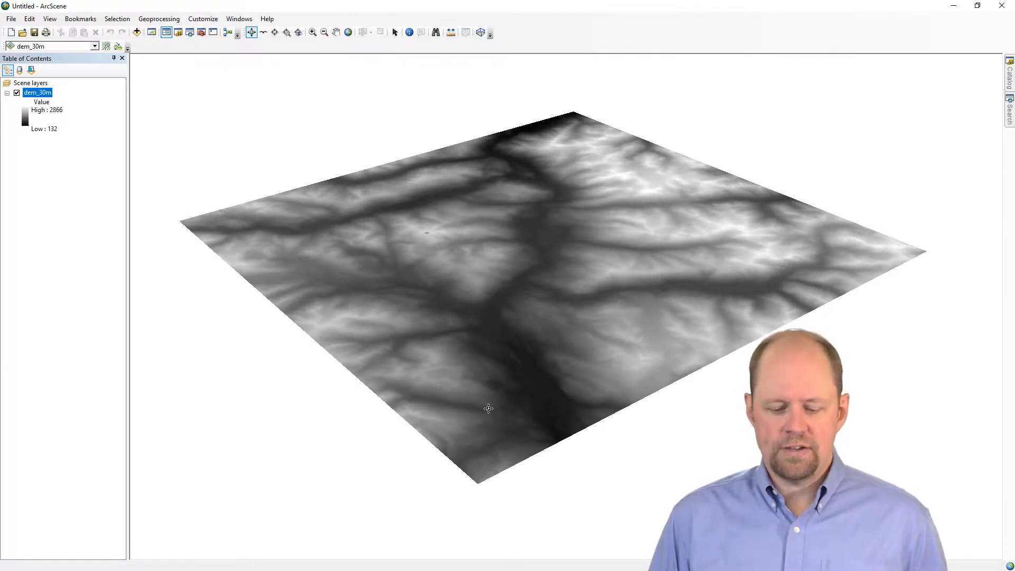
drag(509, 427, 510, 363)
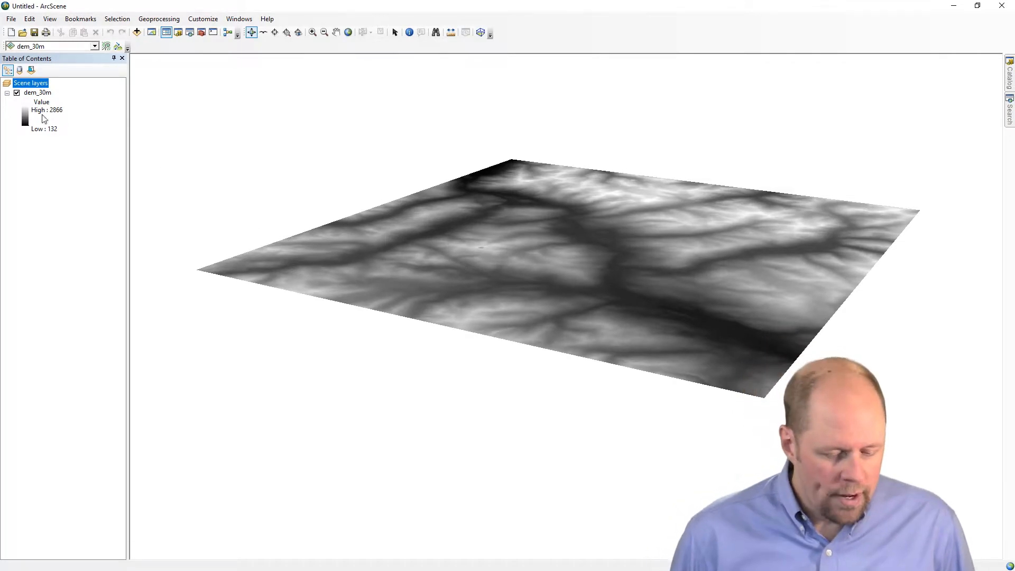
click(43, 95)
right_click(43, 95)
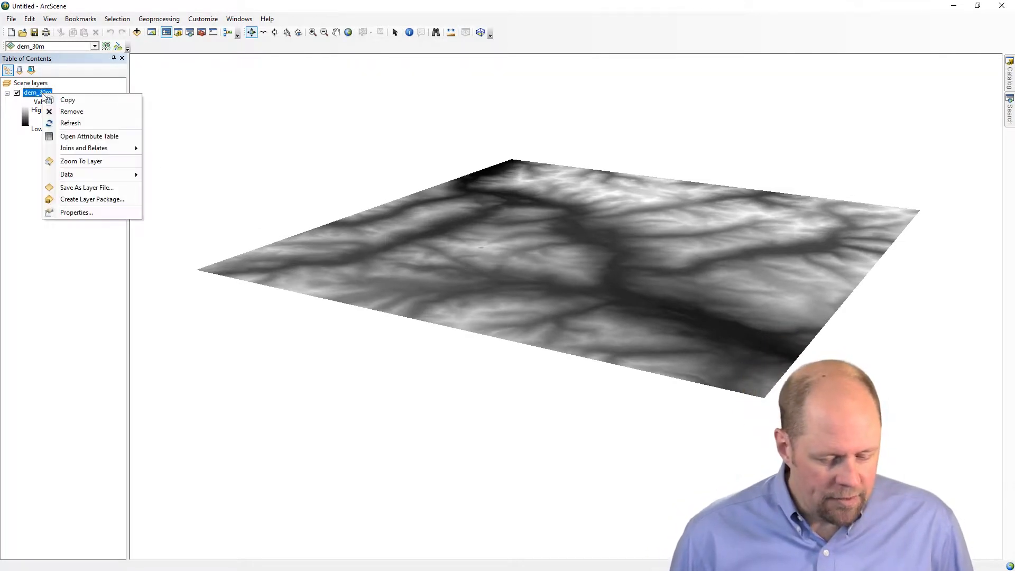
click(77, 214)
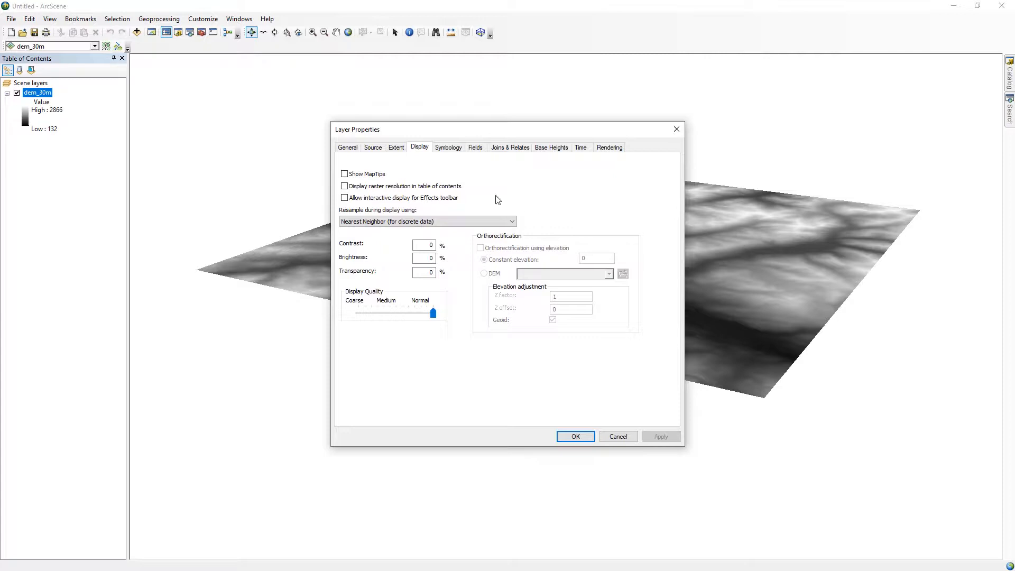
click(548, 151)
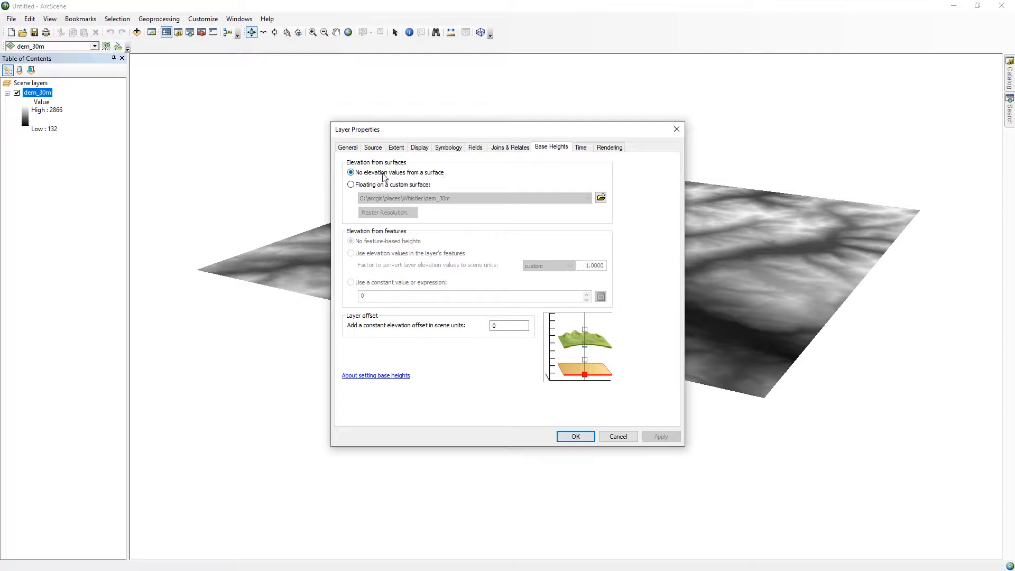
click(352, 185)
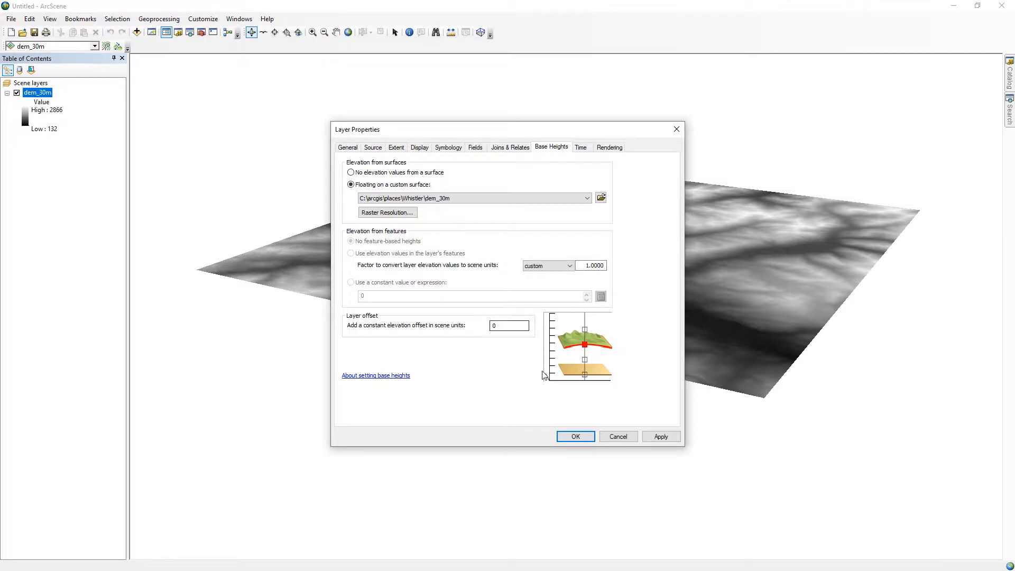
click(575, 436)
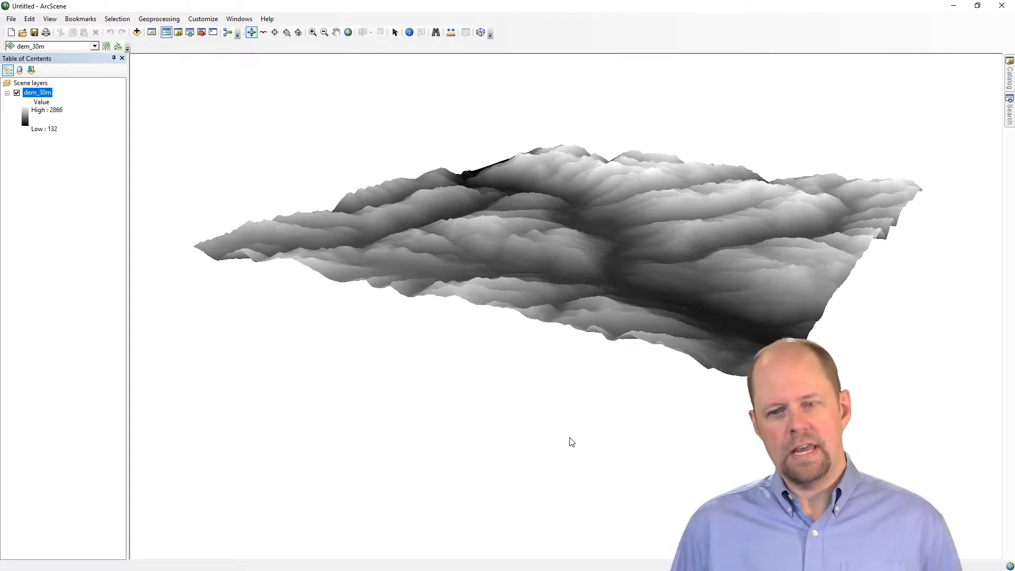
Set the scene's vertical exaggeration to 5.
drag(605, 298, 370, 222)
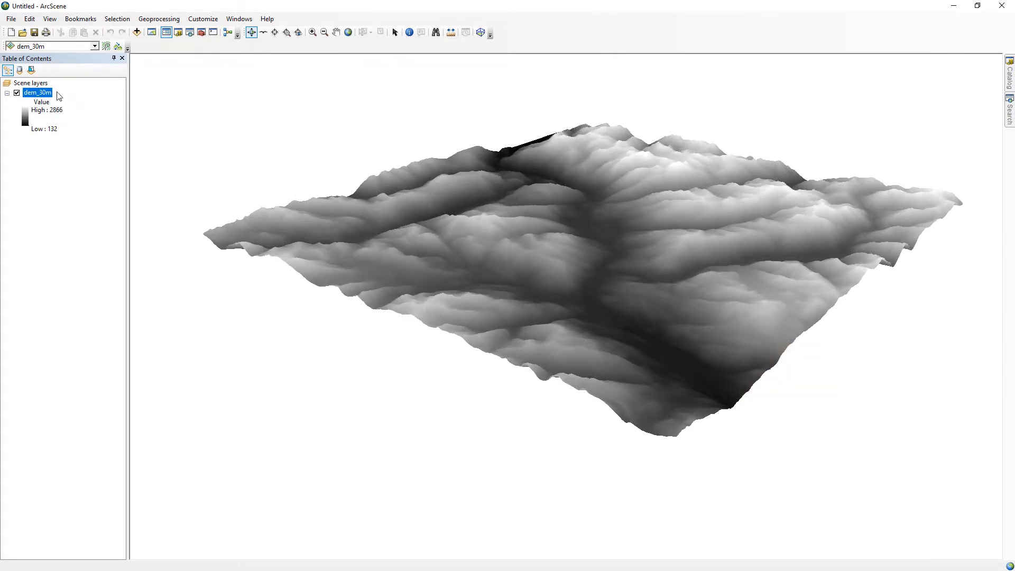
right_click(41, 83)
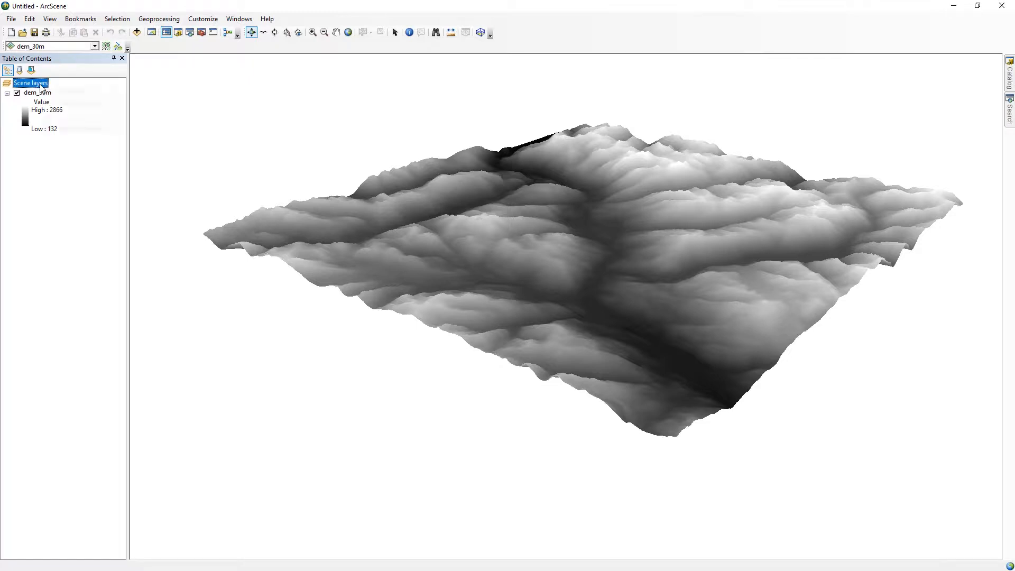
click(73, 130)
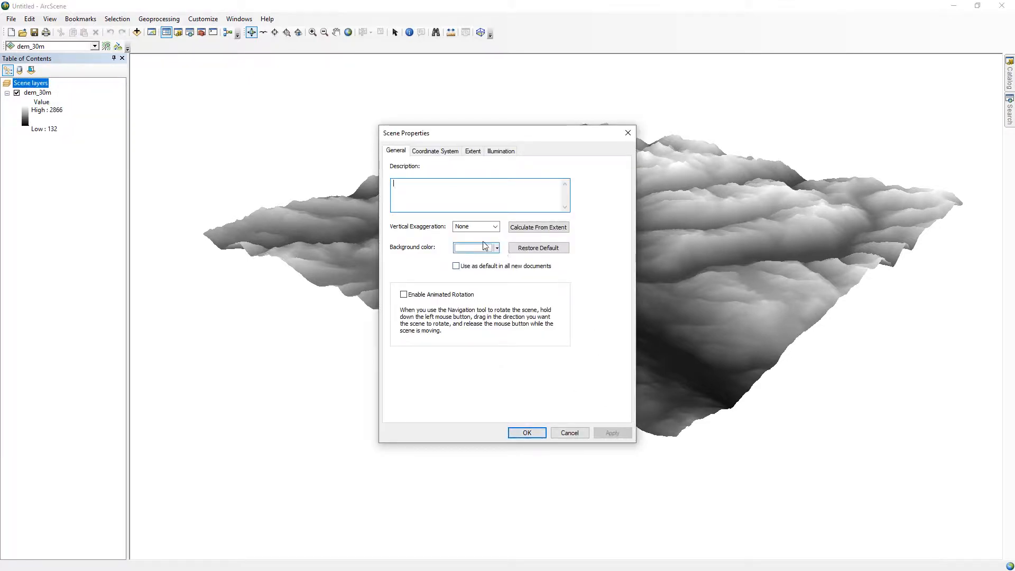
click(496, 227)
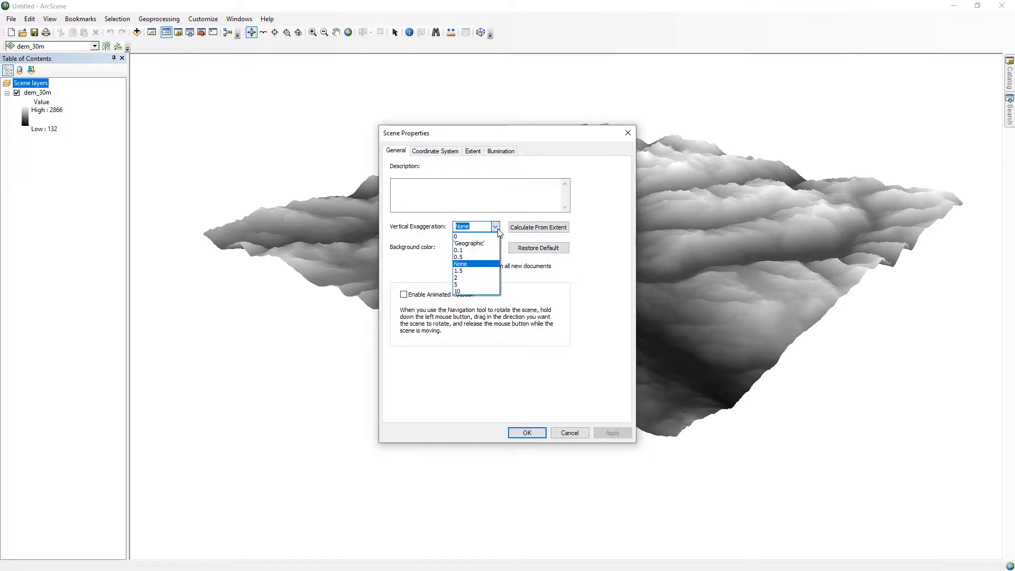
click(475, 286)
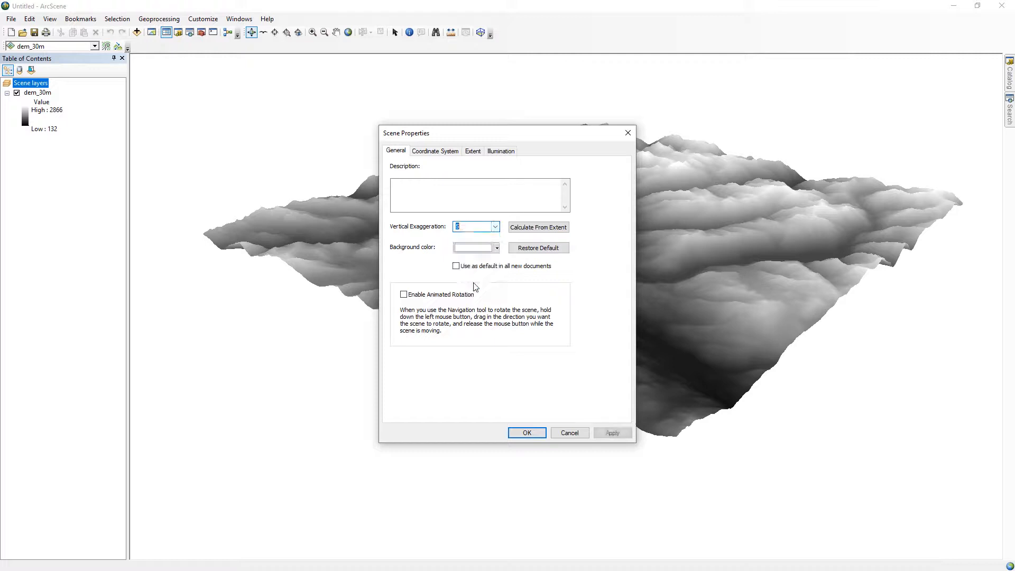
click(537, 437)
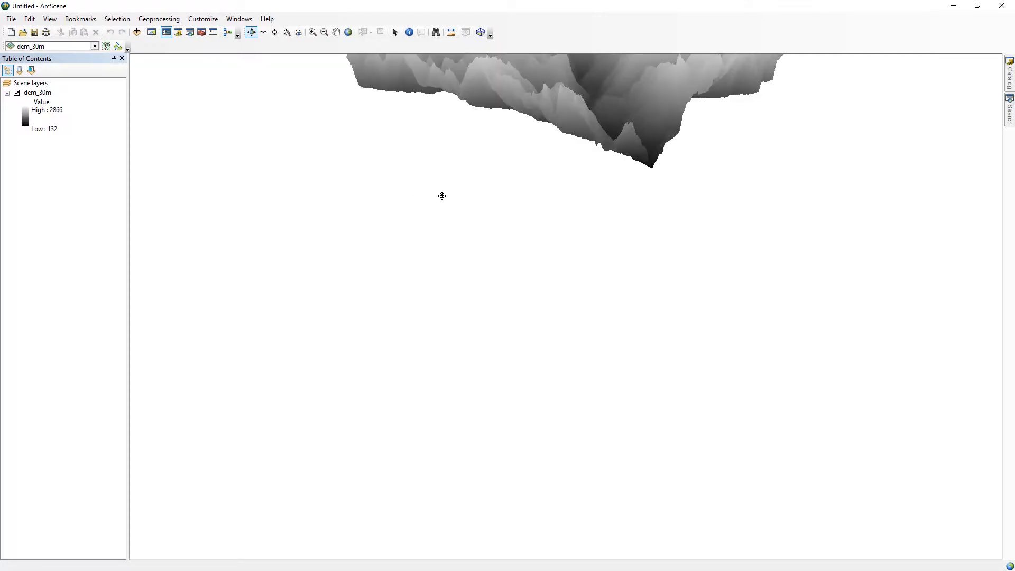
Set the scene's vertical exaggeration to 1.5 and its background color to Apatite Blue.
scroll(442, 196, down, 3)
middle_drag(588, 127, 526, 293)
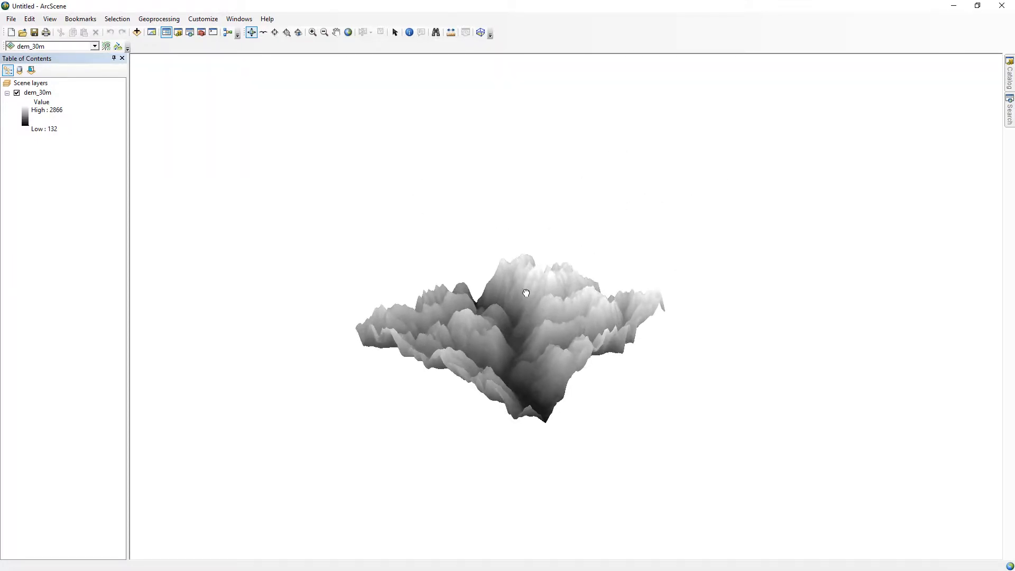
scroll(528, 280, up, 5)
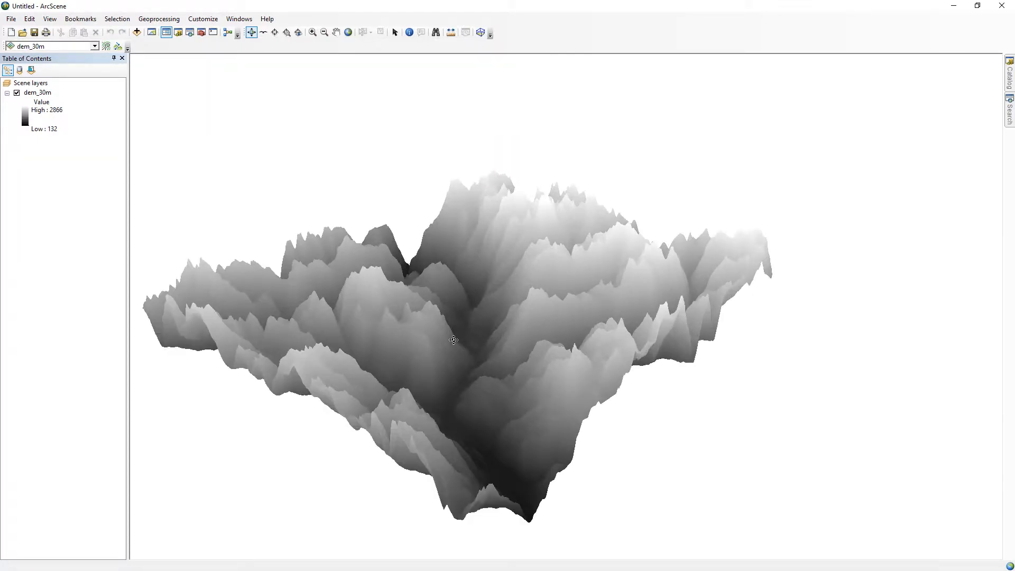
middle_drag(454, 340, 500, 297)
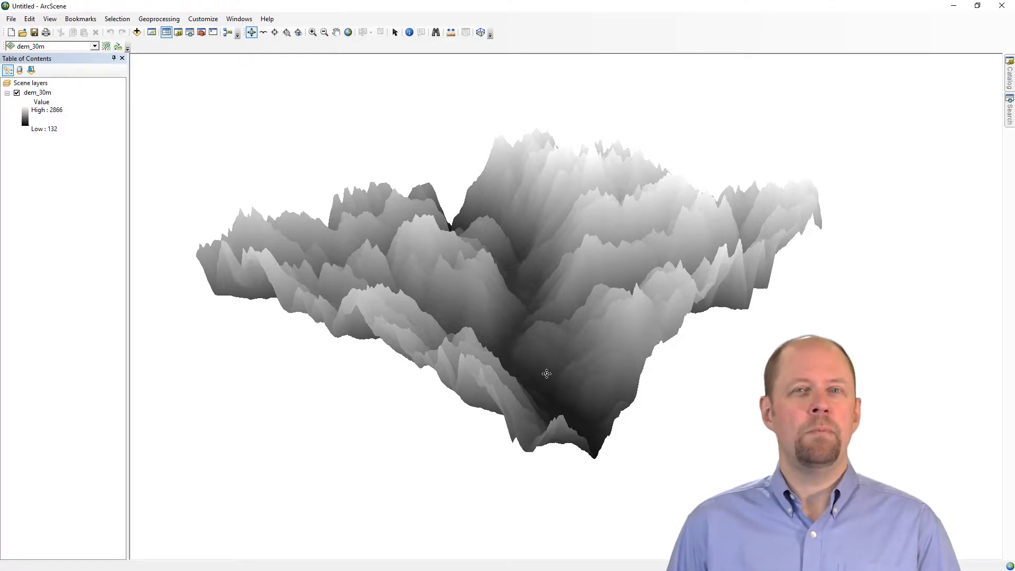
right_click(41, 87)
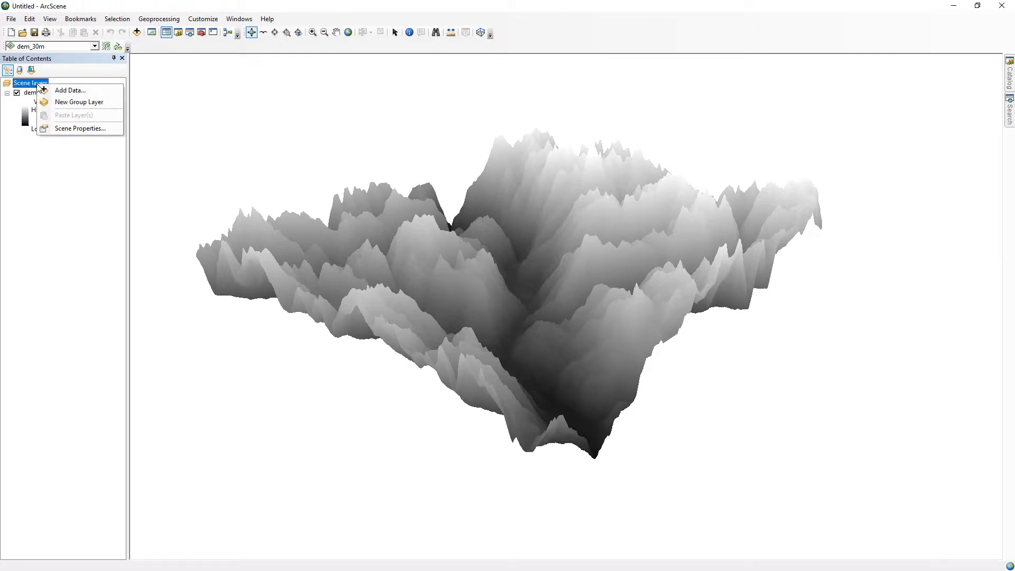
click(63, 128)
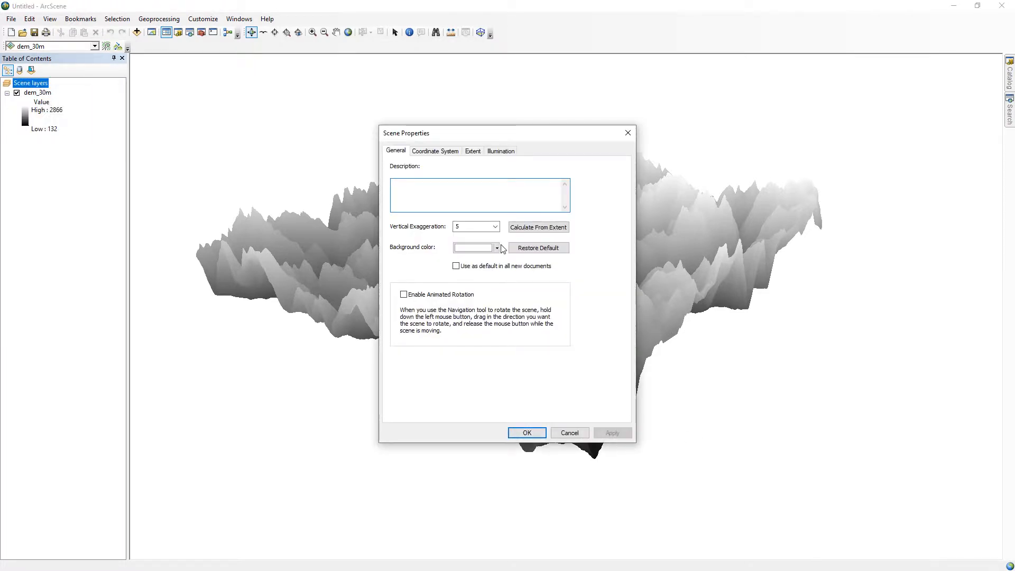
click(496, 227)
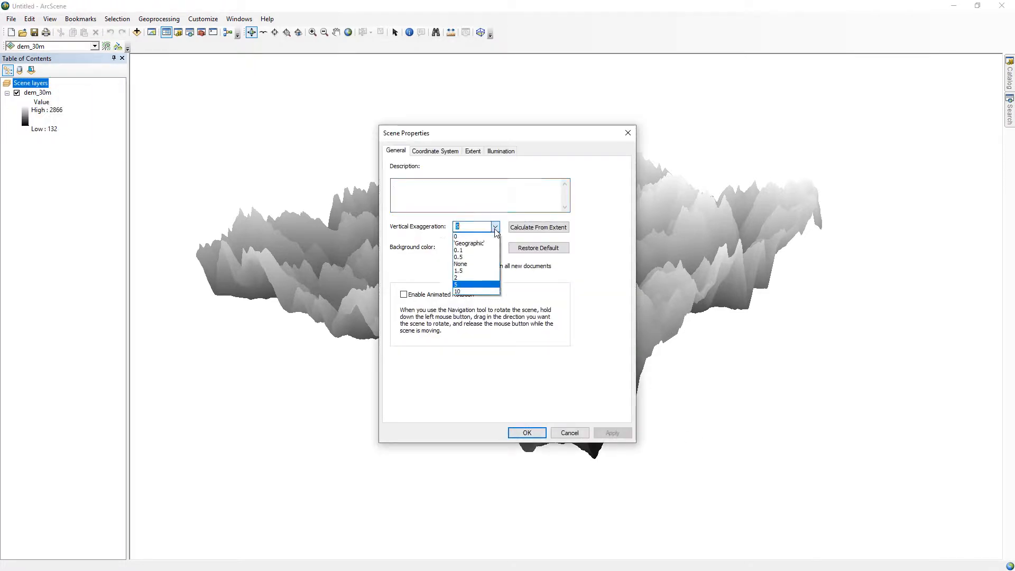
click(478, 271)
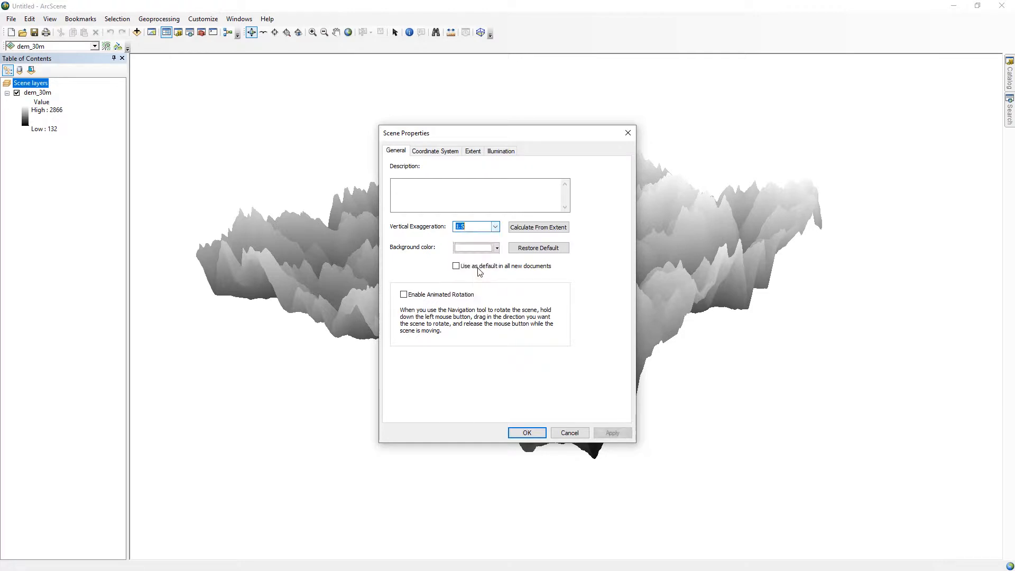
click(497, 248)
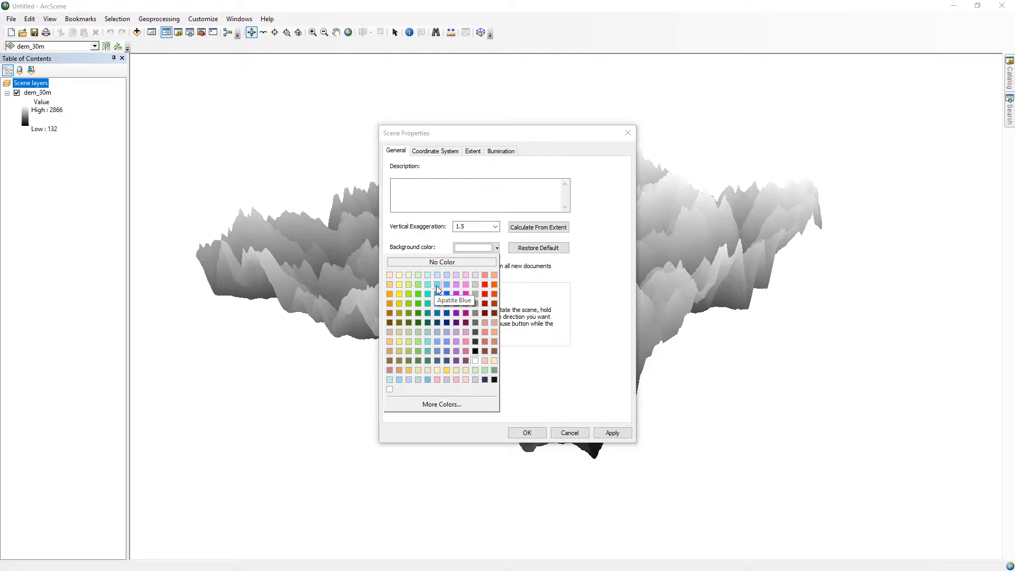
click(436, 286)
click(522, 427)
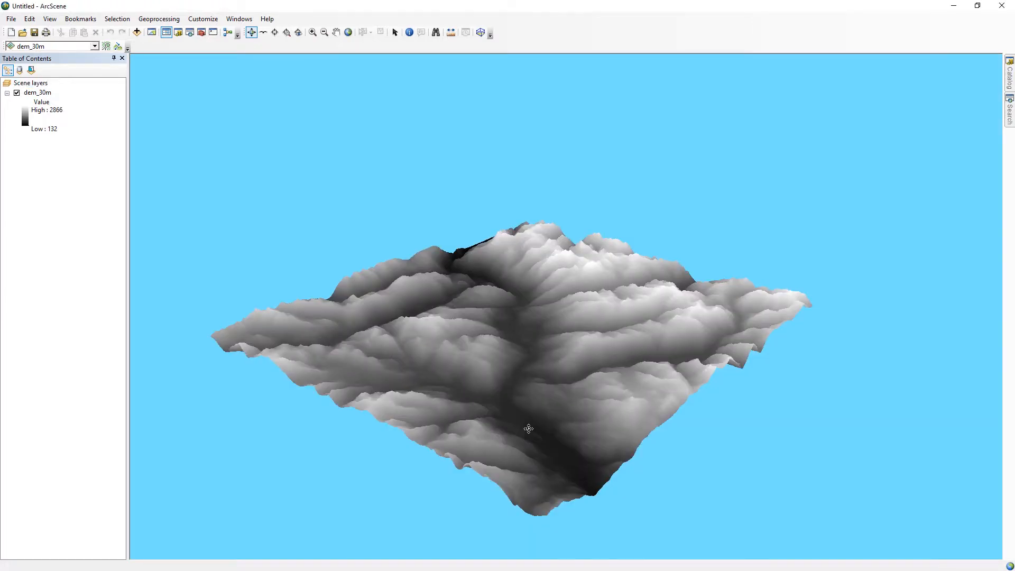
Give the dem_30m layer's stretched symbology the elevation color ramp running from pale green through green, orange and dark red-brown to white.
middle_drag(525, 427, 553, 355)
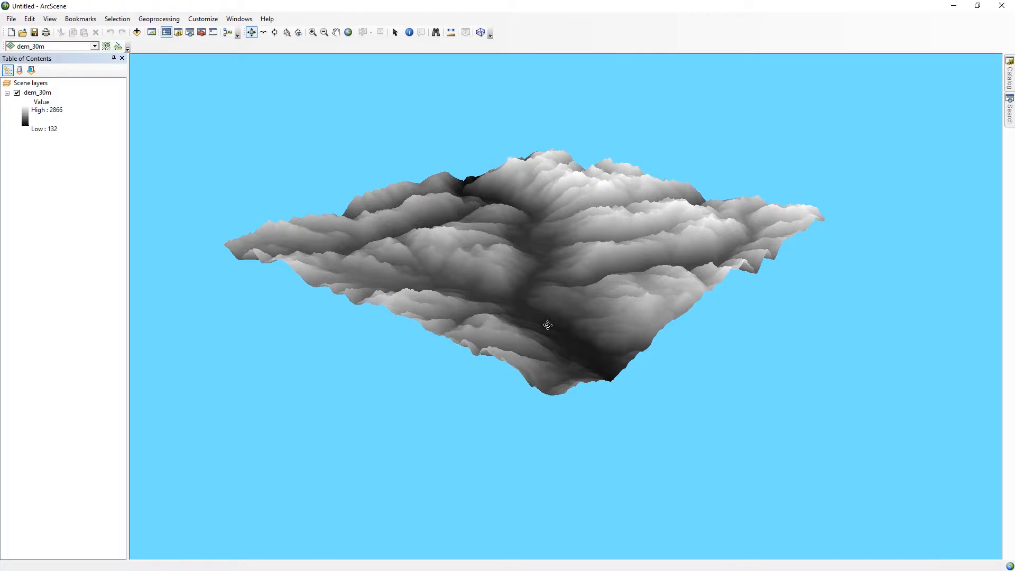
drag(545, 322, 568, 341)
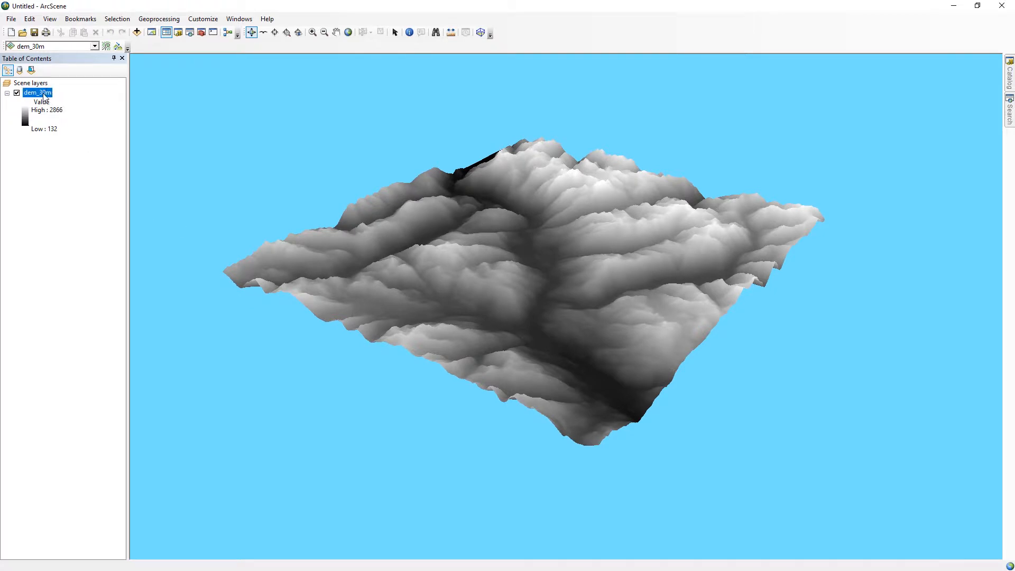
right_click(44, 96)
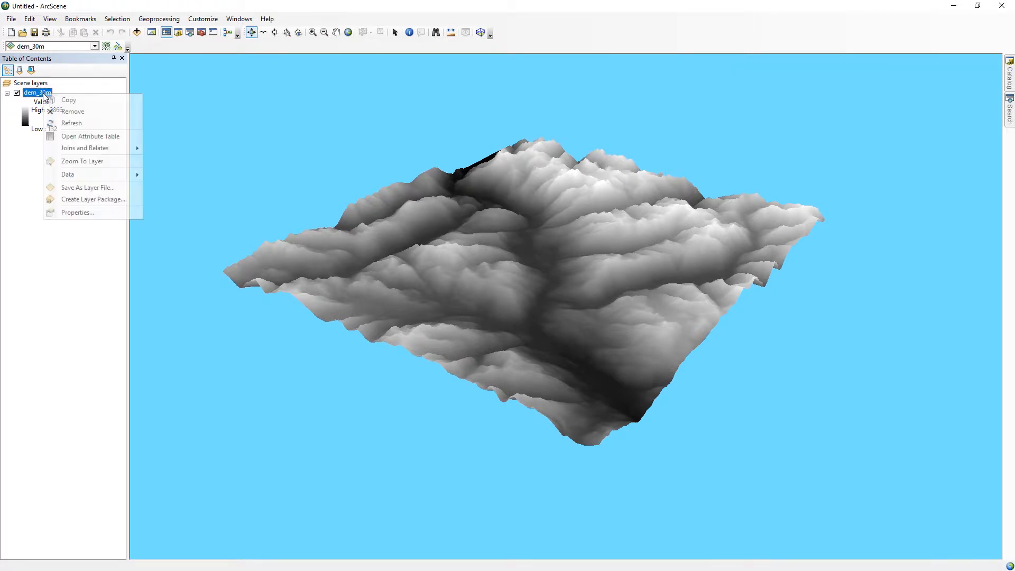
click(67, 212)
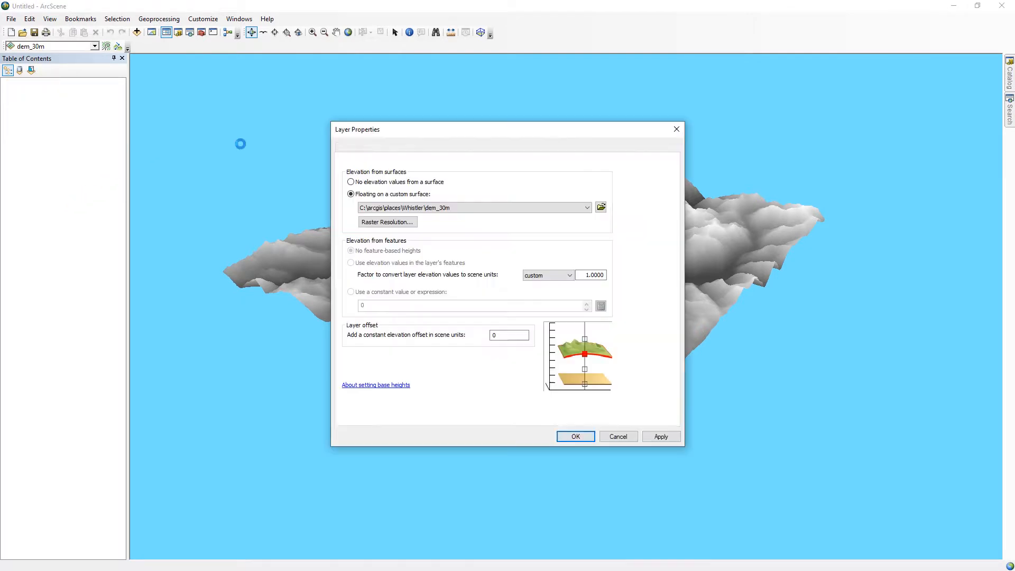
click(449, 148)
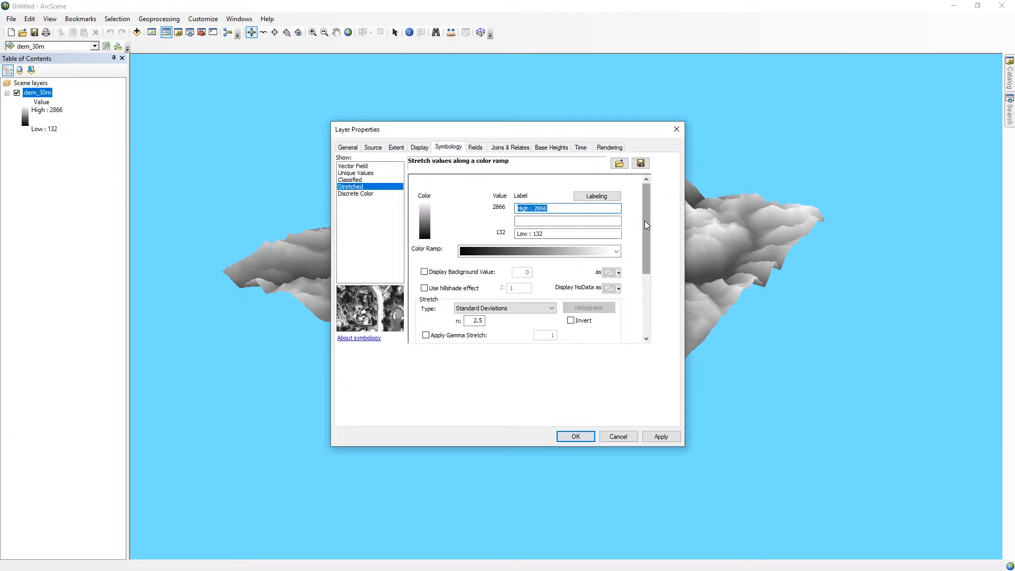
click(616, 251)
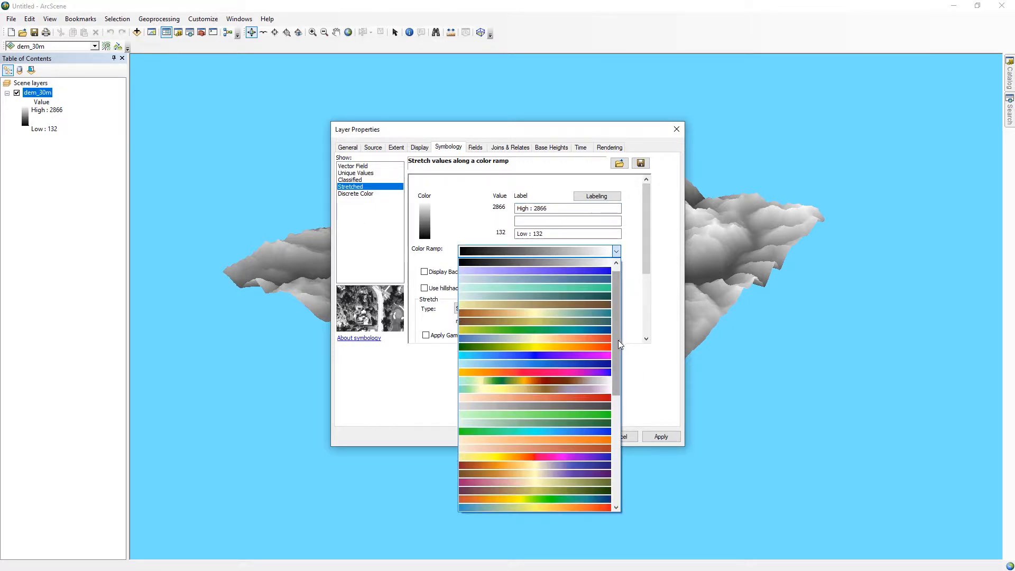
scroll(615, 354, down, 1)
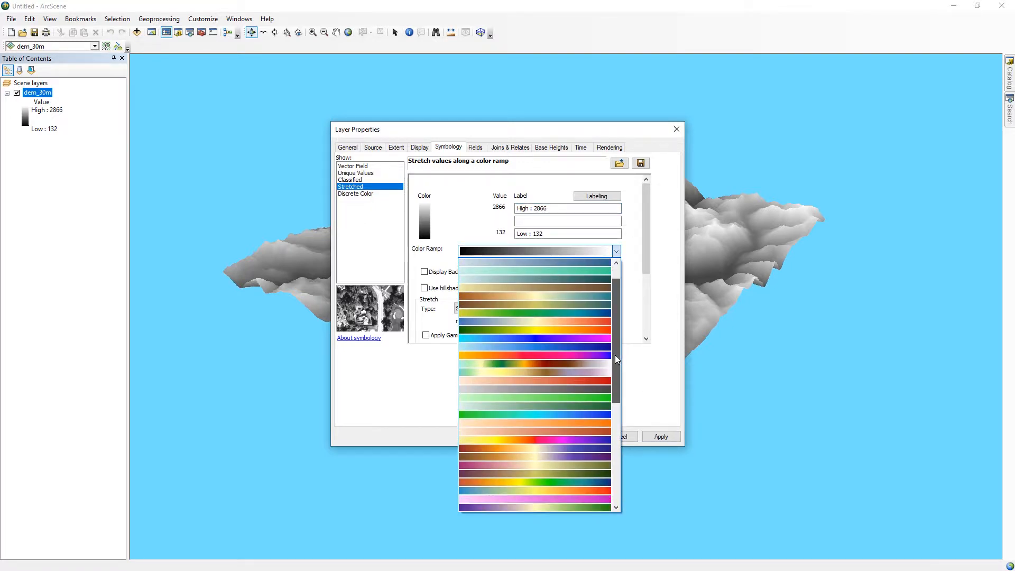
click(588, 364)
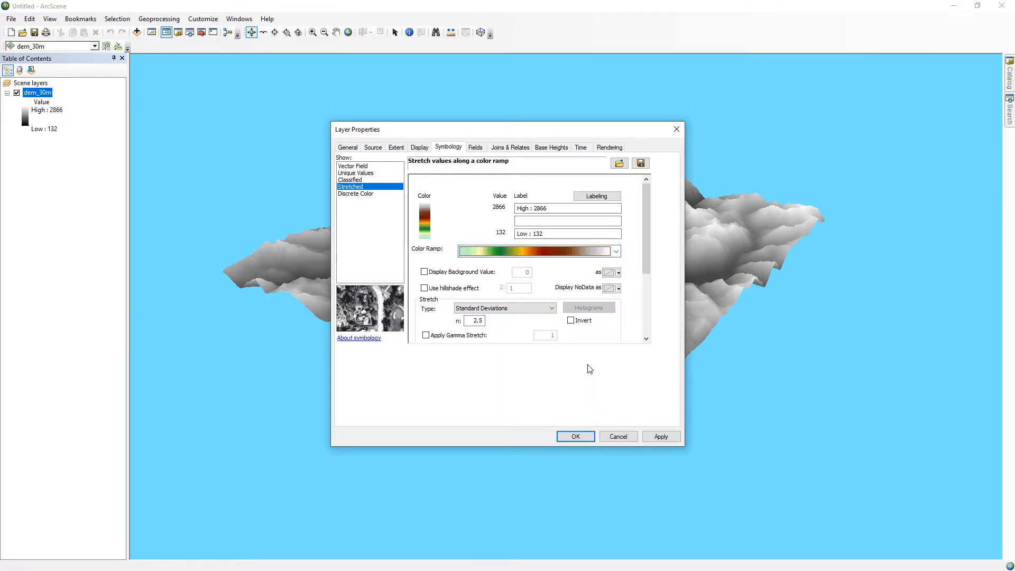
click(580, 436)
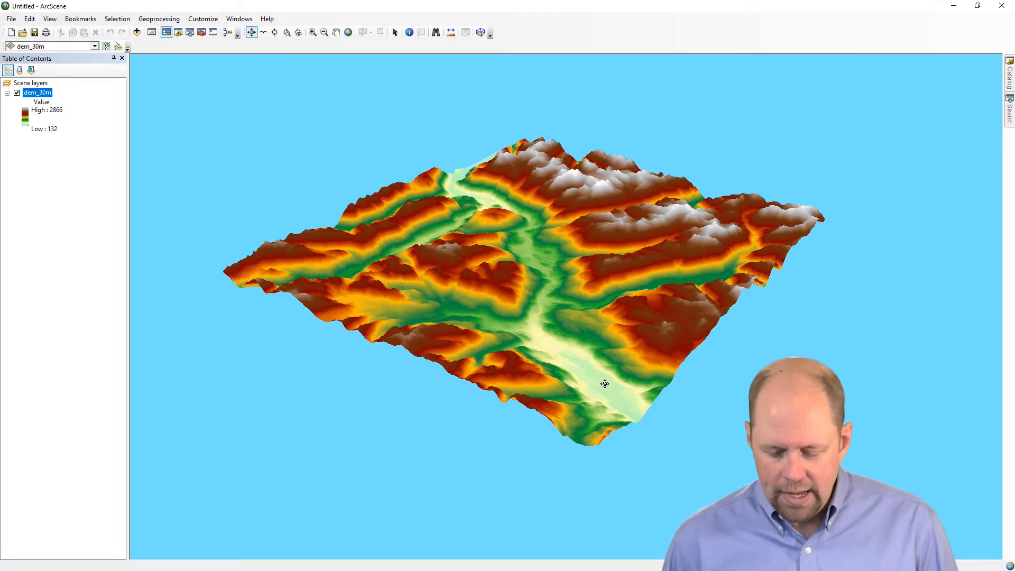
Add the slope raster from the Whistler folder to the scene.
drag(584, 434, 565, 322)
scroll(566, 323, down, 5)
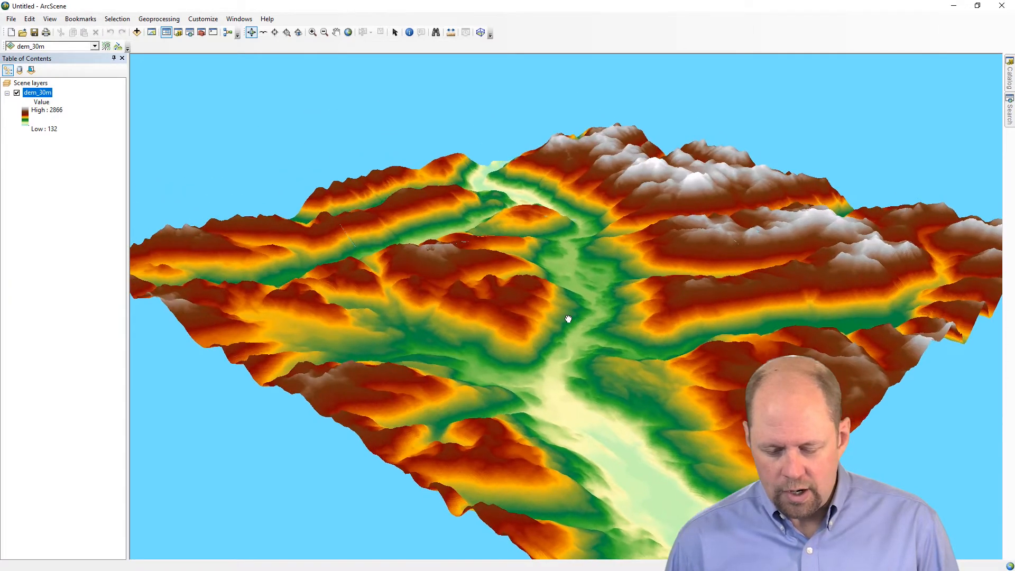
middle_drag(568, 319, 538, 294)
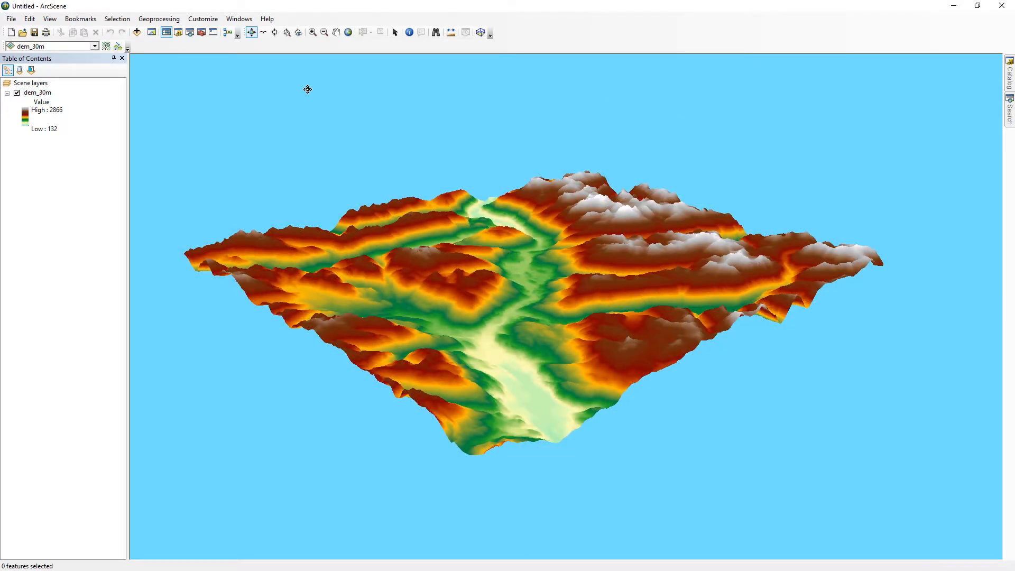
click(136, 33)
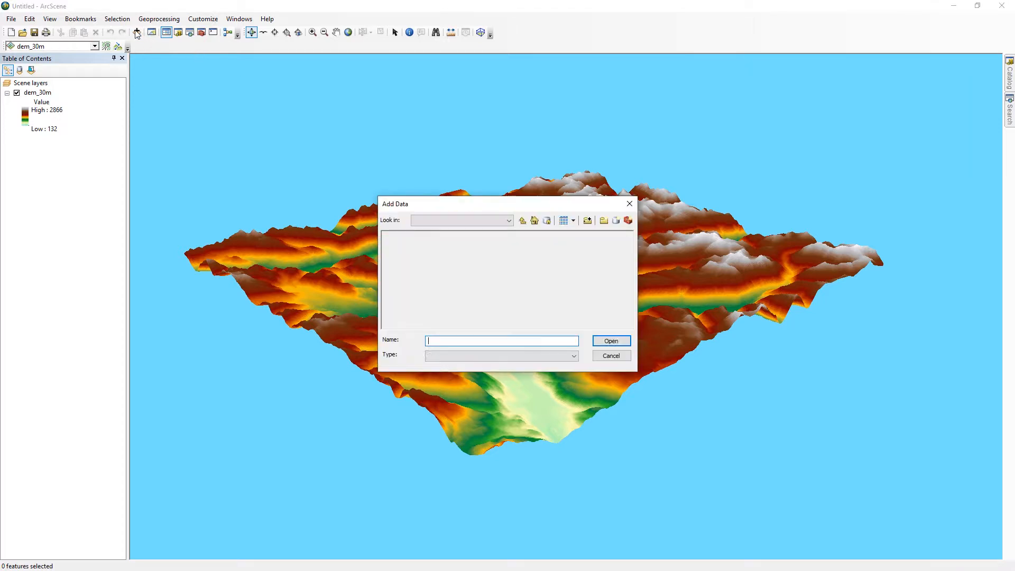
click(605, 325)
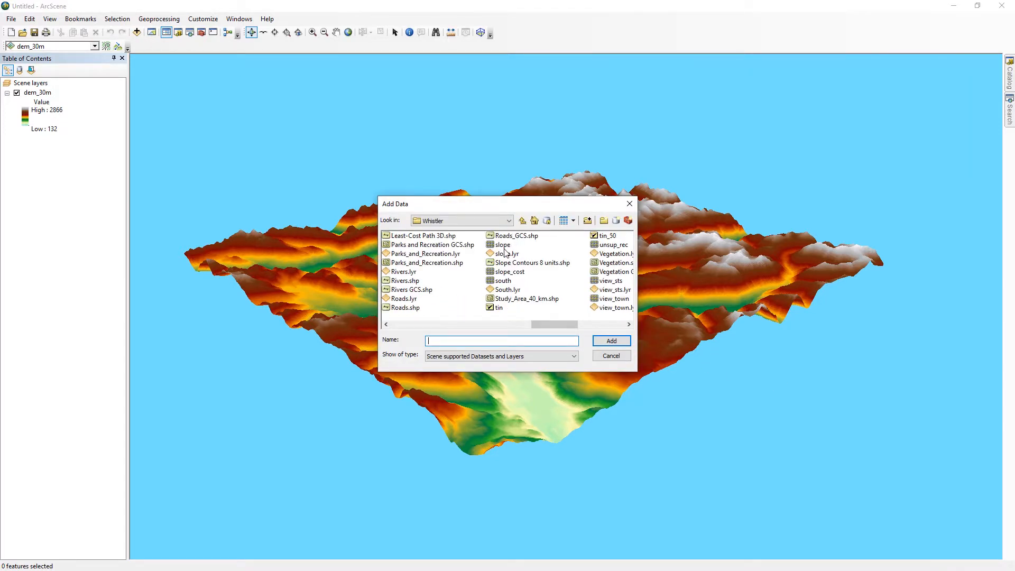
click(503, 246)
click(611, 341)
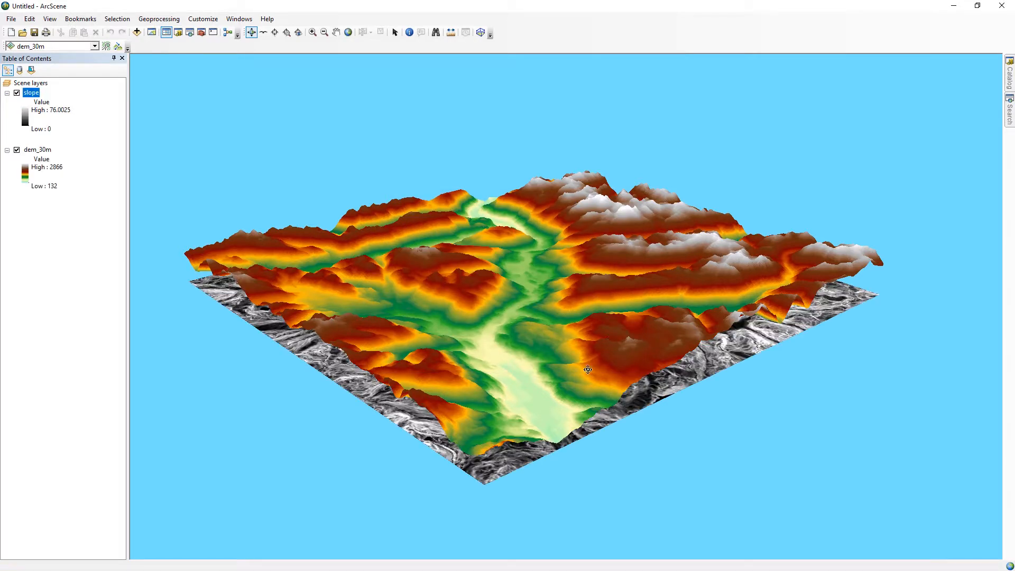
Set the slope layer's base heights to float on the custom surface C:\arcgis\places\Whistler\dem_30m.
drag(520, 453, 526, 409)
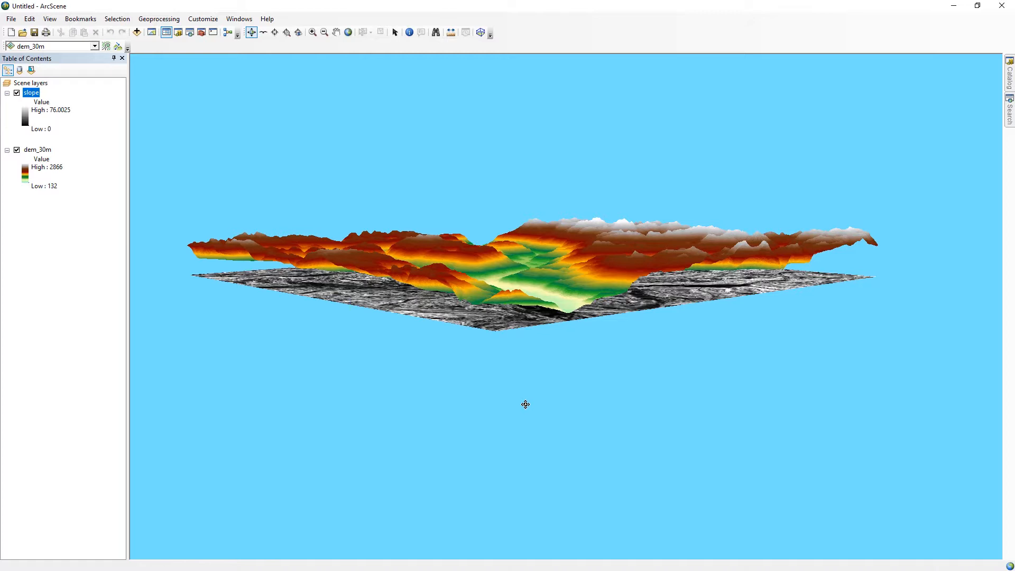
drag(527, 292, 551, 281)
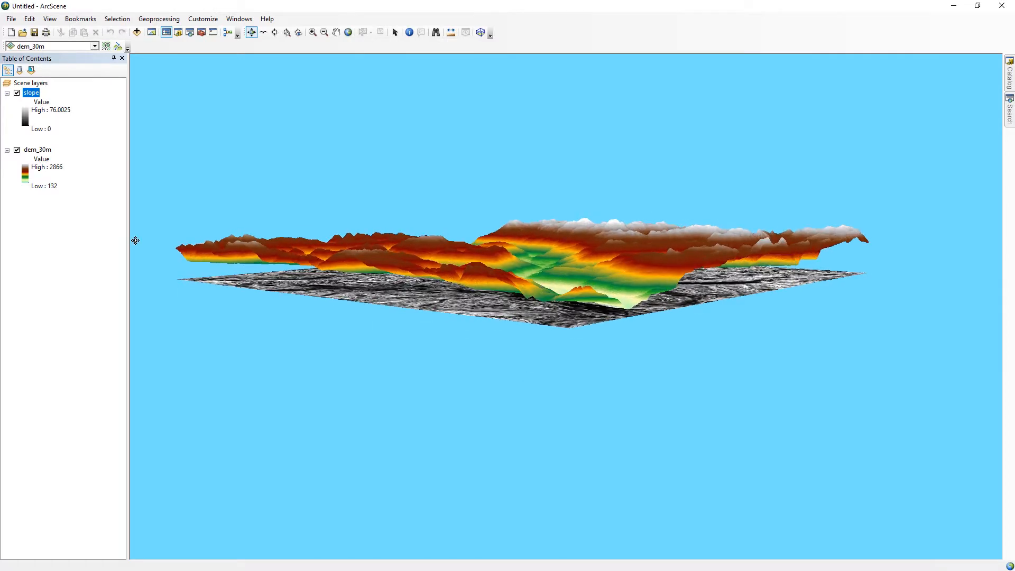
right_click(31, 93)
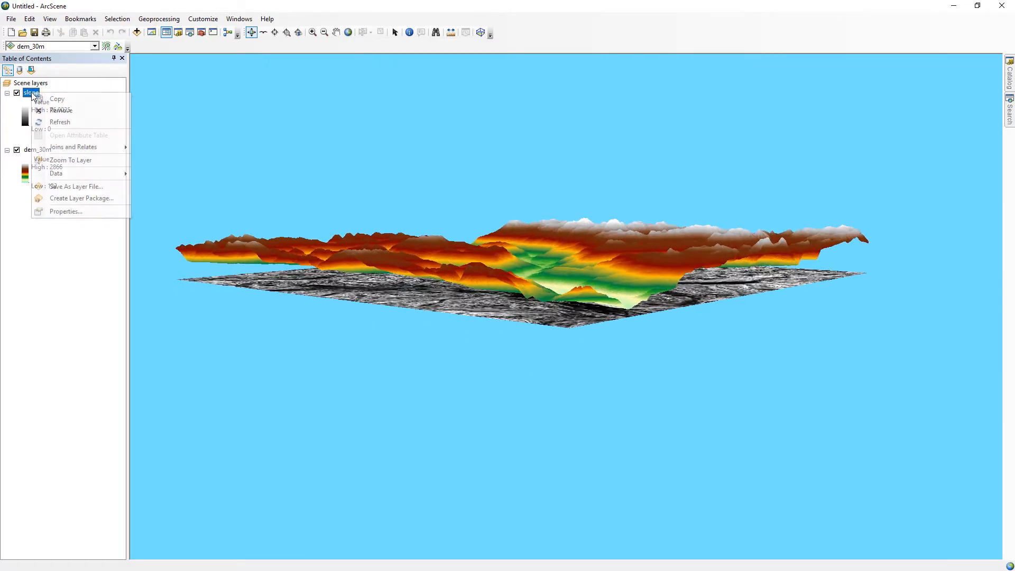
click(69, 211)
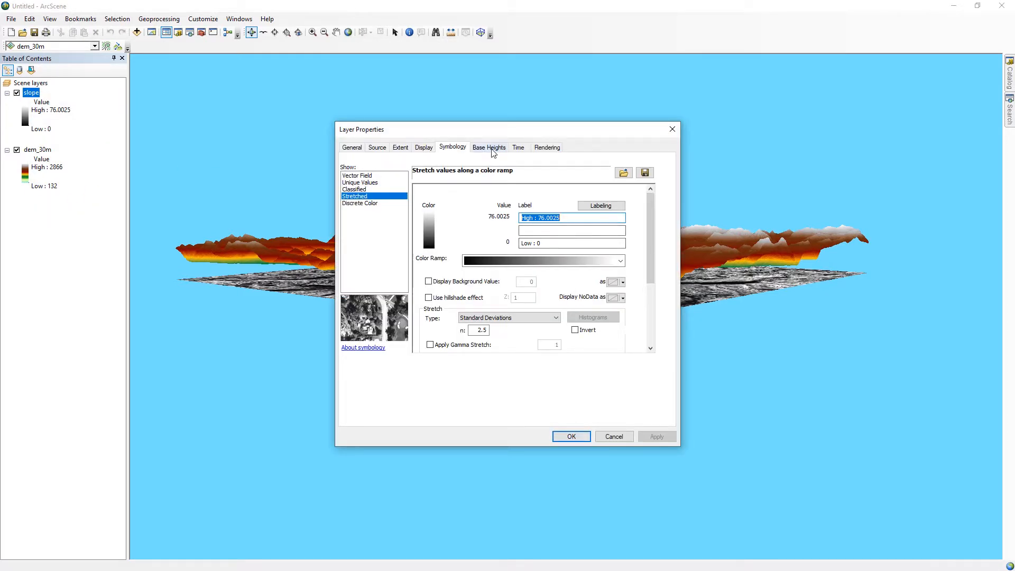
click(493, 151)
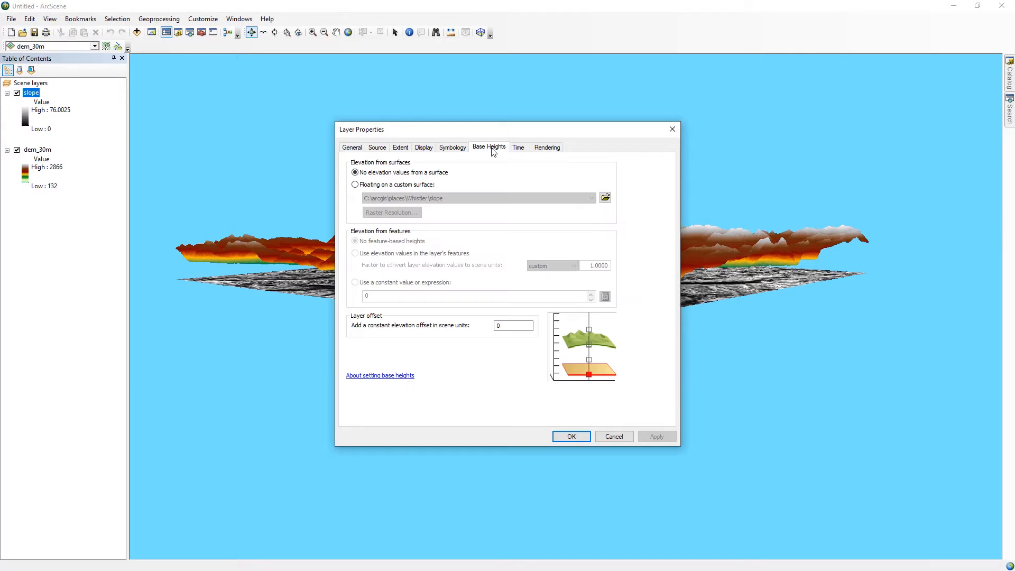
click(357, 186)
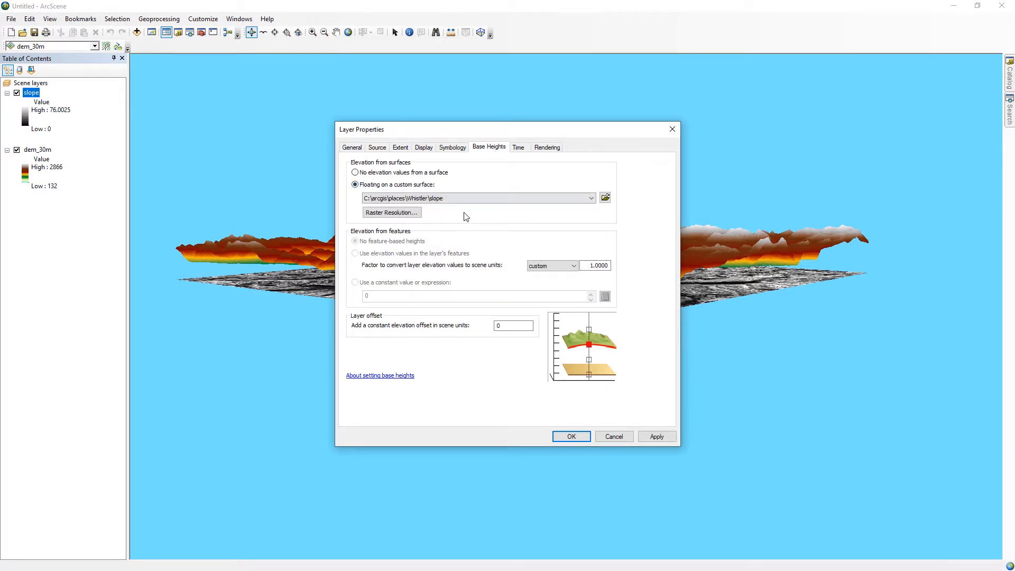
click(473, 199)
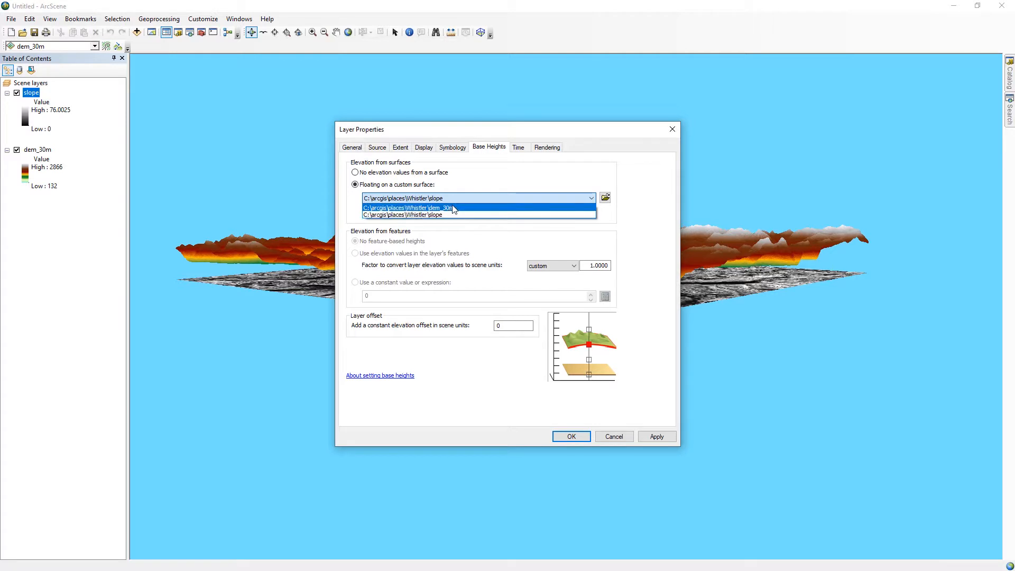
click(455, 207)
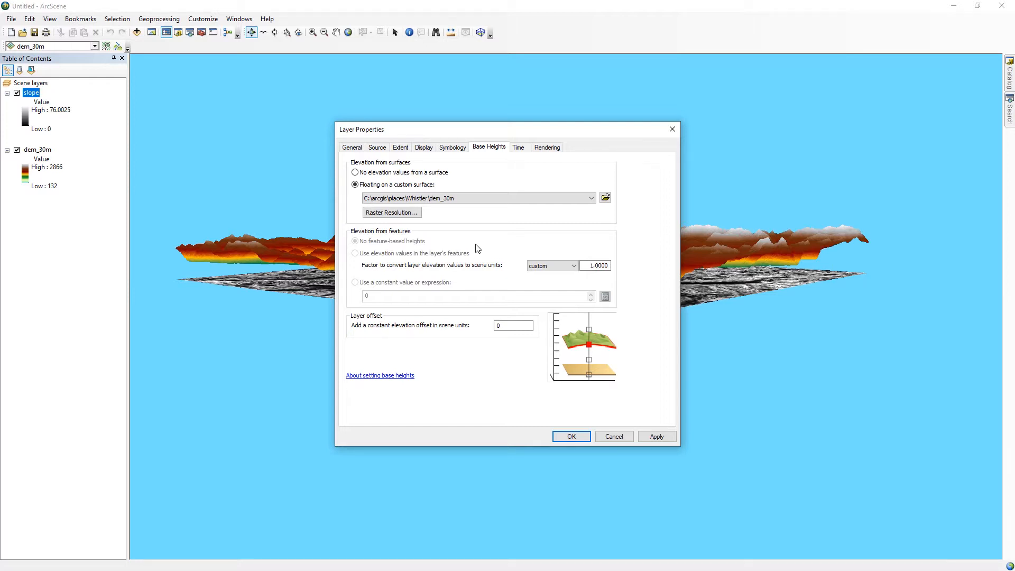
click(571, 437)
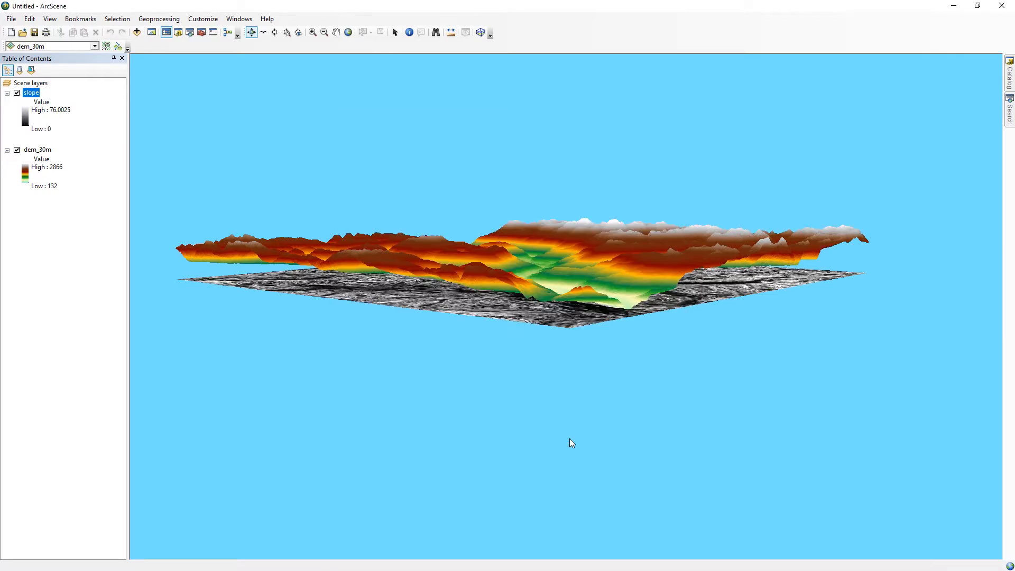
Compare the overlapping slope and dem_30m surfaces up close by switching dem_30m's visibility off and on.
drag(524, 304, 586, 356)
scroll(487, 343, up, 3)
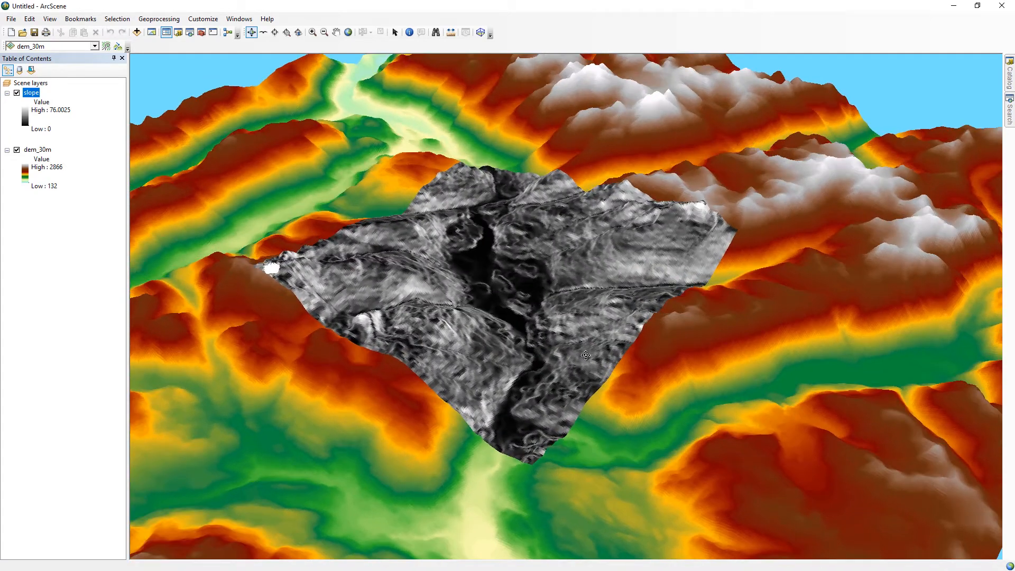
click(17, 150)
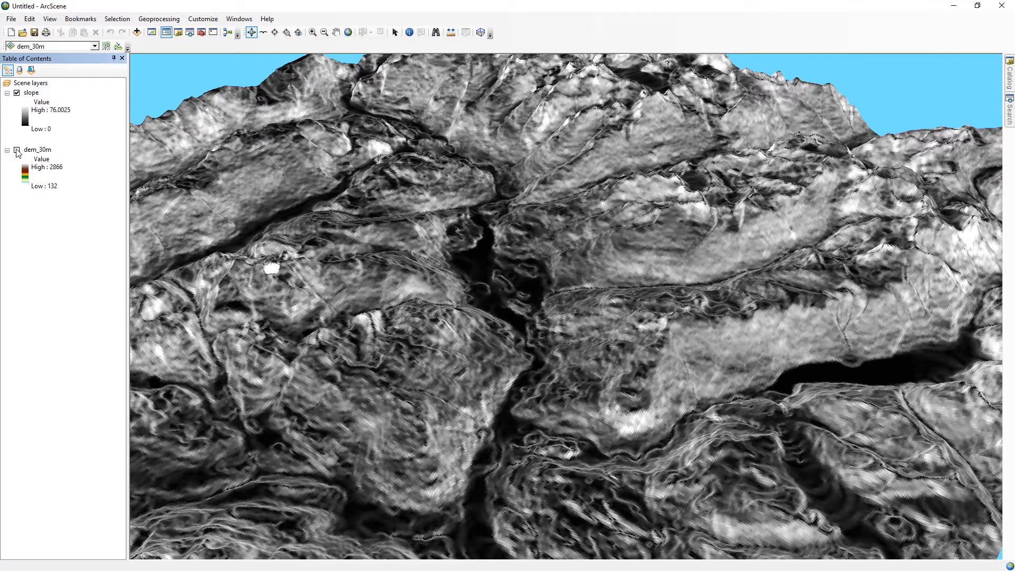
click(17, 149)
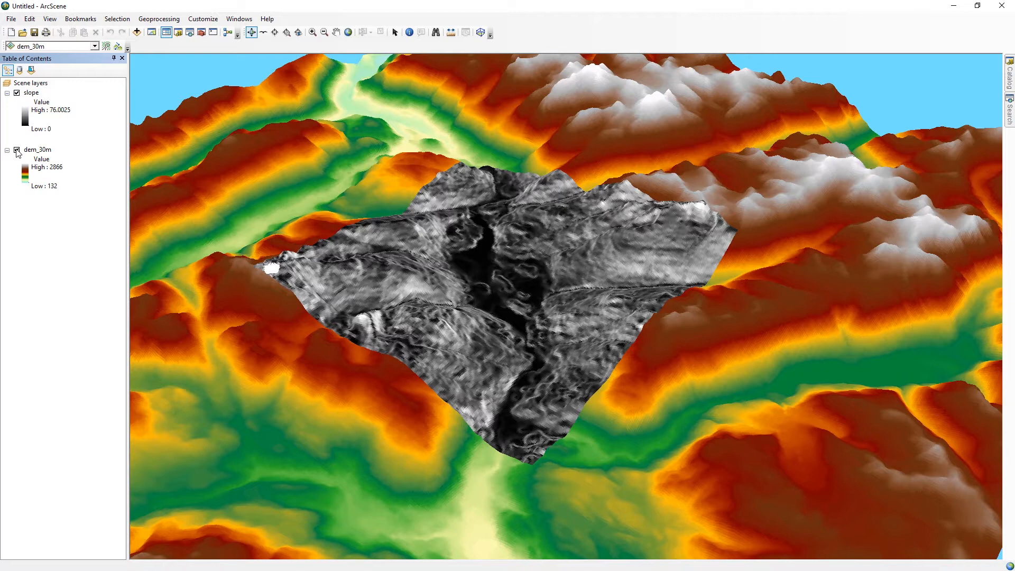
click(17, 150)
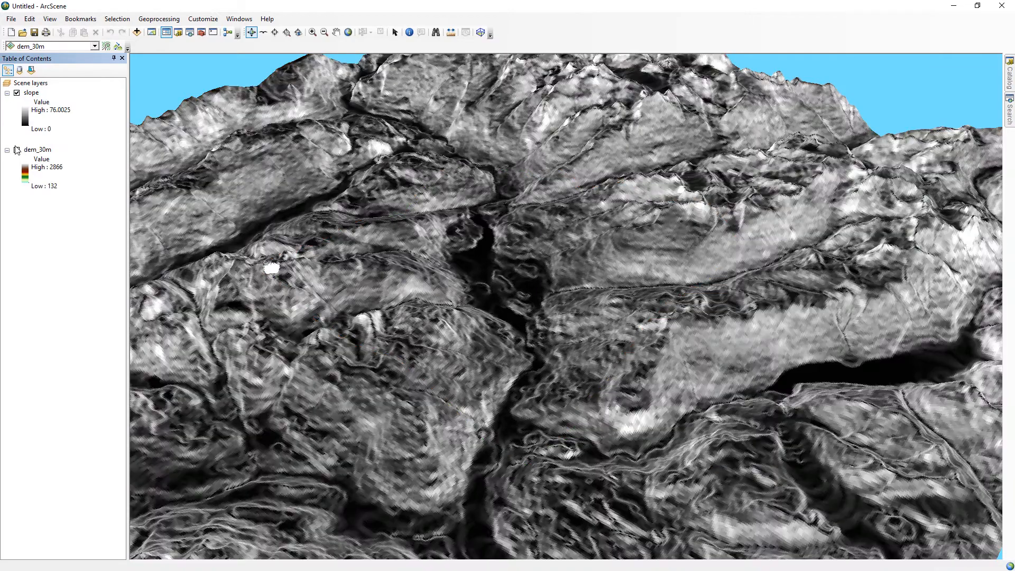
drag(317, 368, 320, 321)
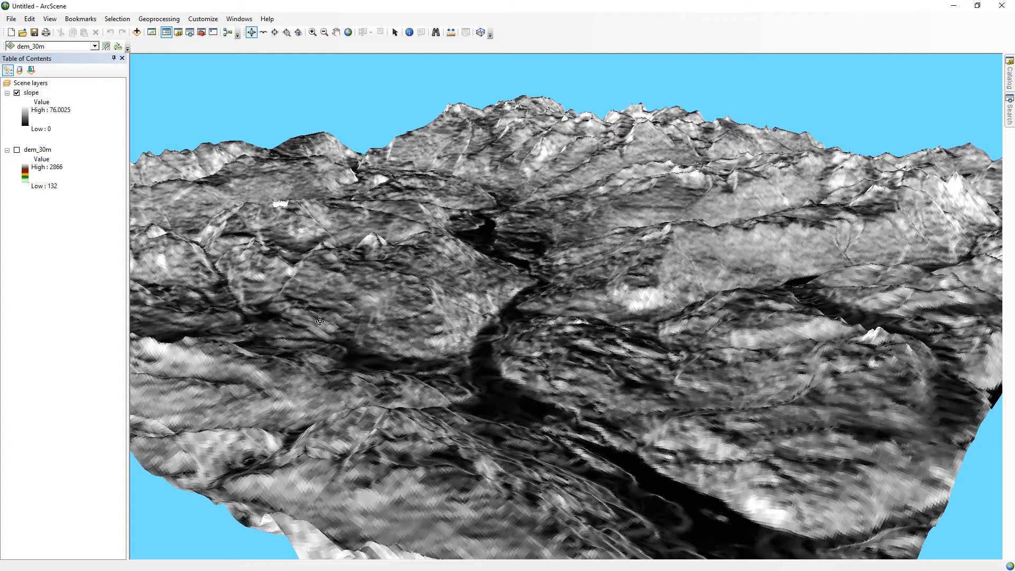
click(16, 150)
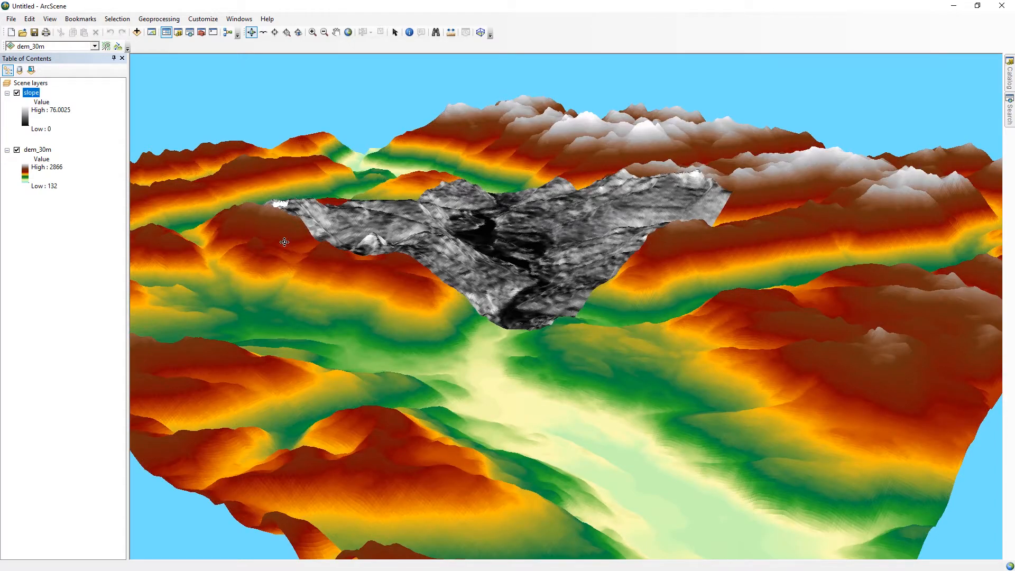
Set the dem_30m layer's drawing priority to 10 in its rendering properties.
right_click(45, 151)
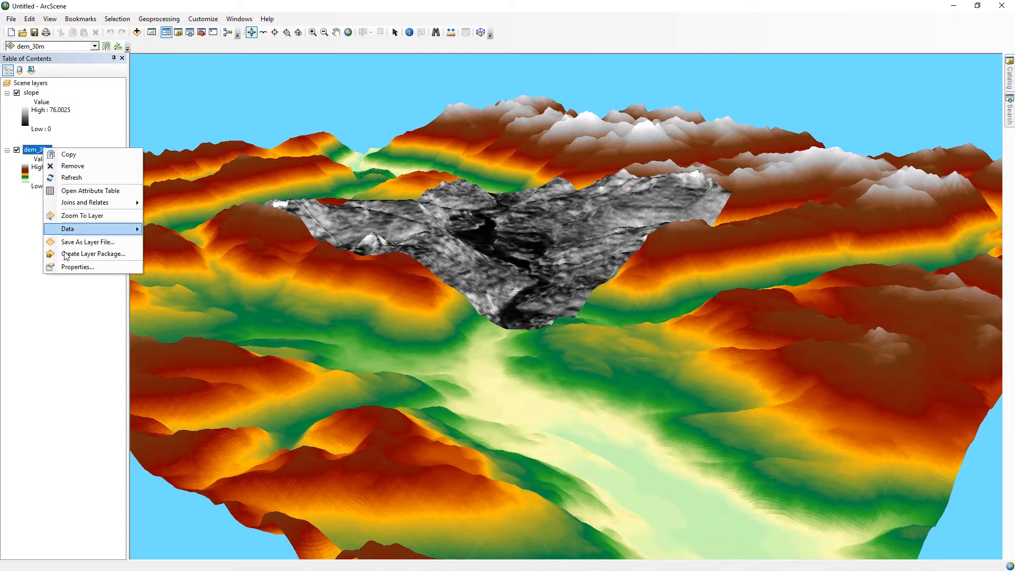
click(78, 267)
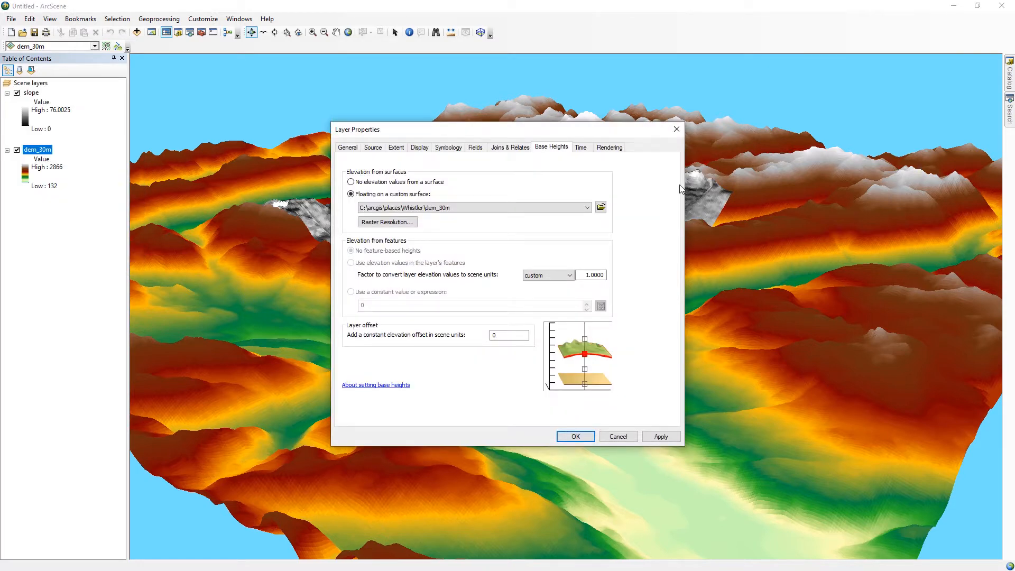
click(611, 148)
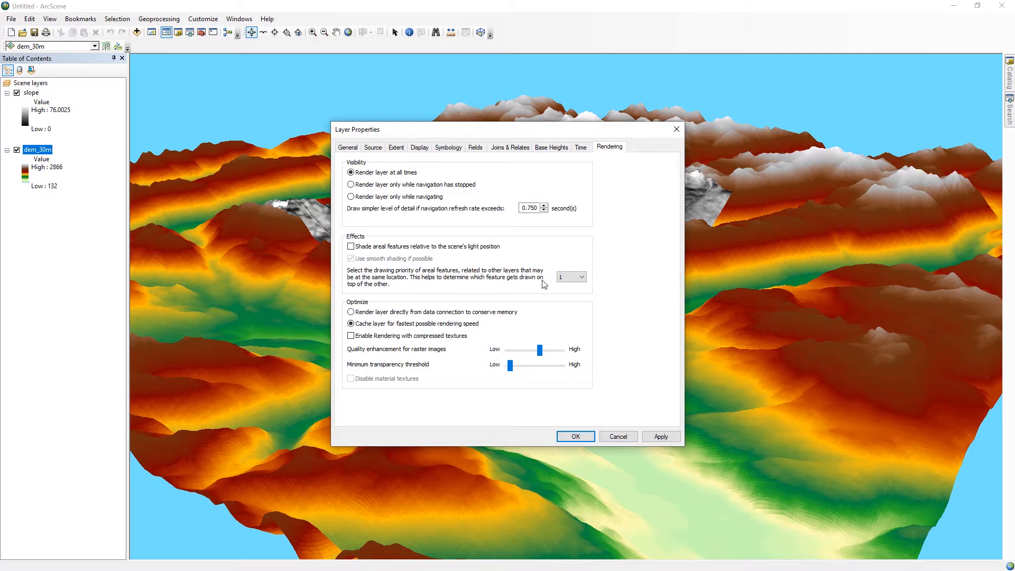
click(579, 277)
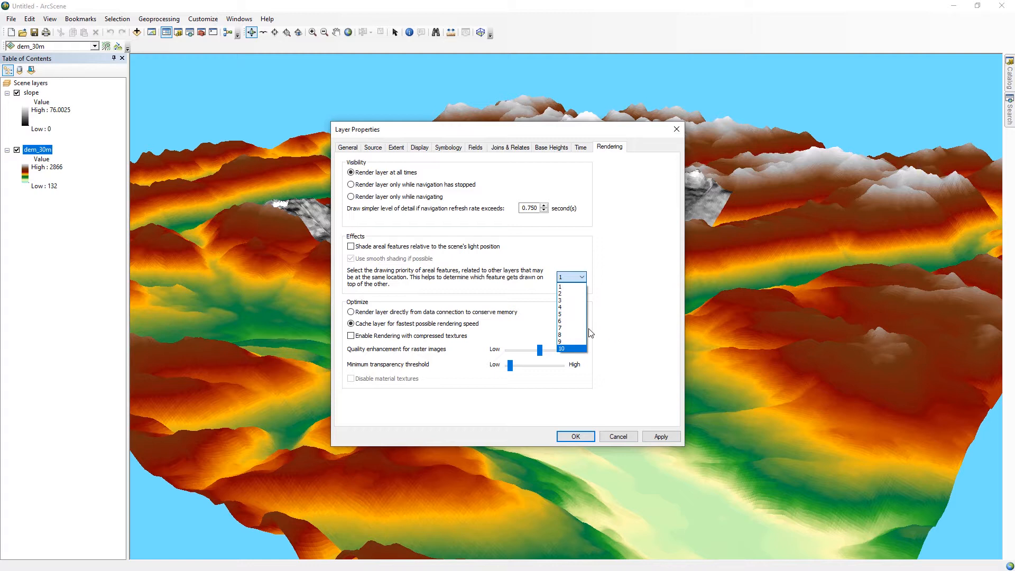
click(567, 348)
click(575, 436)
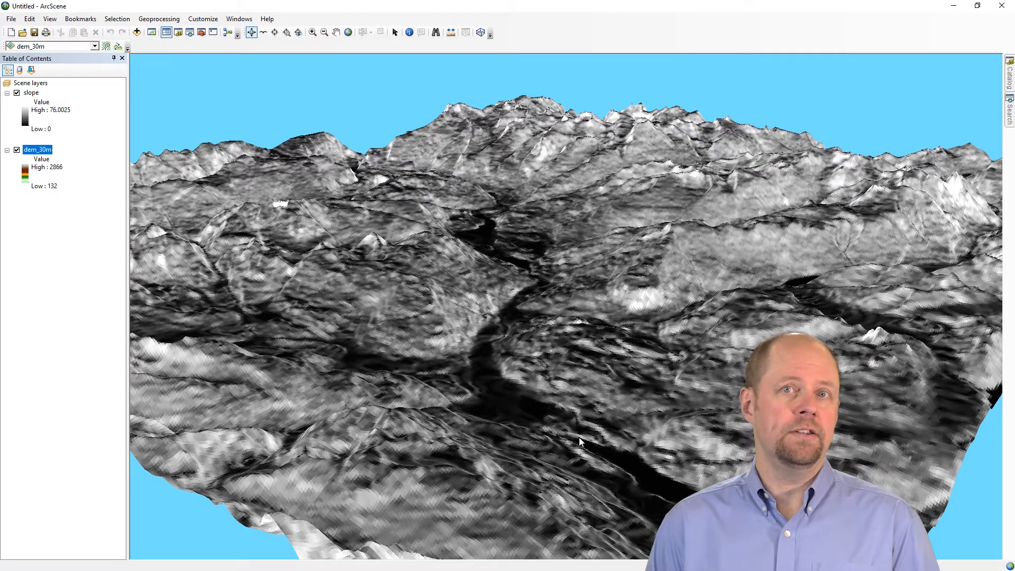
Add a constant elevation offset of 5 scene units to the slope layer's base heights and inspect the layer separation along the terrain edges.
click(31, 94)
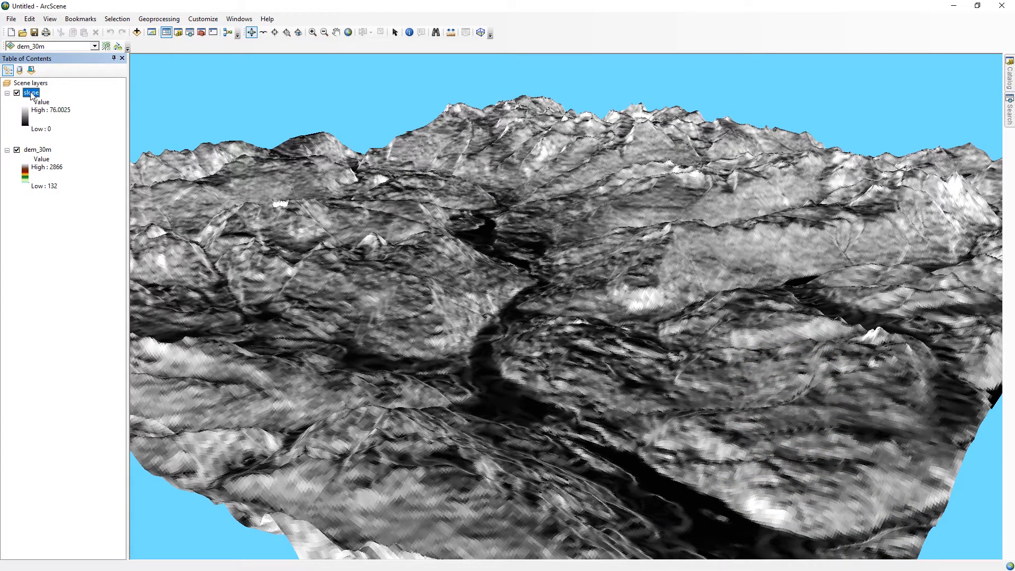
right_click(30, 94)
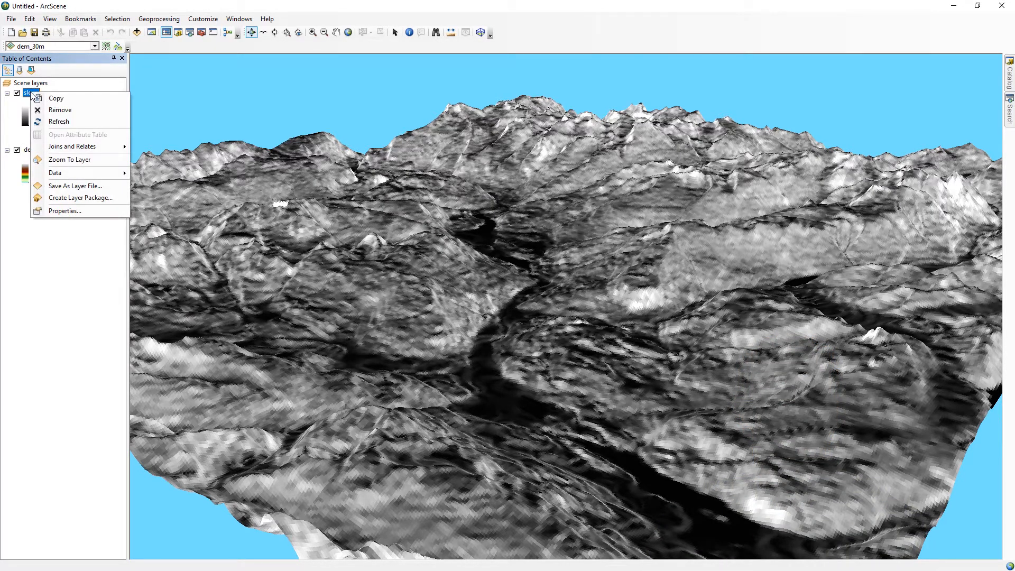
click(74, 210)
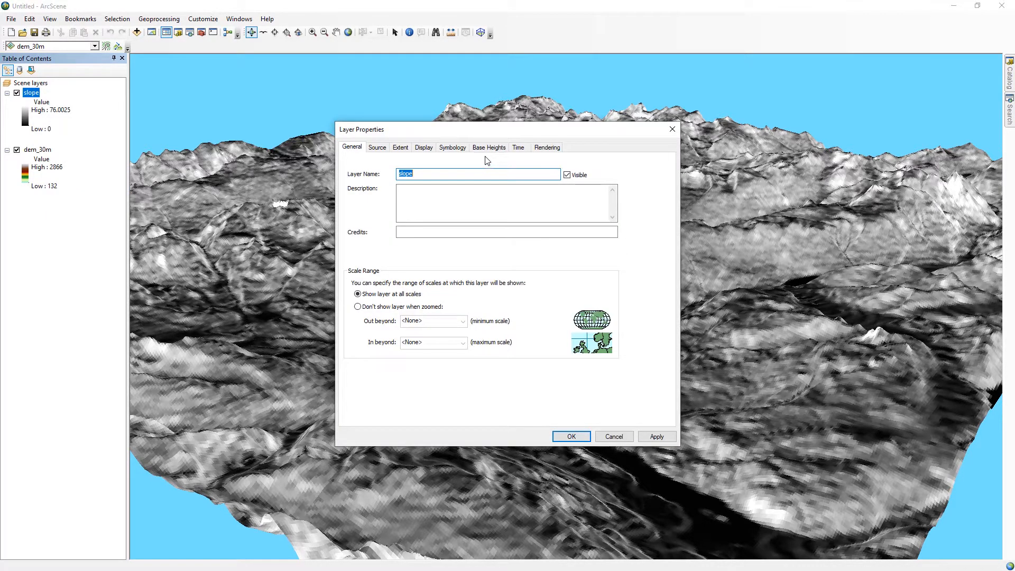
click(489, 153)
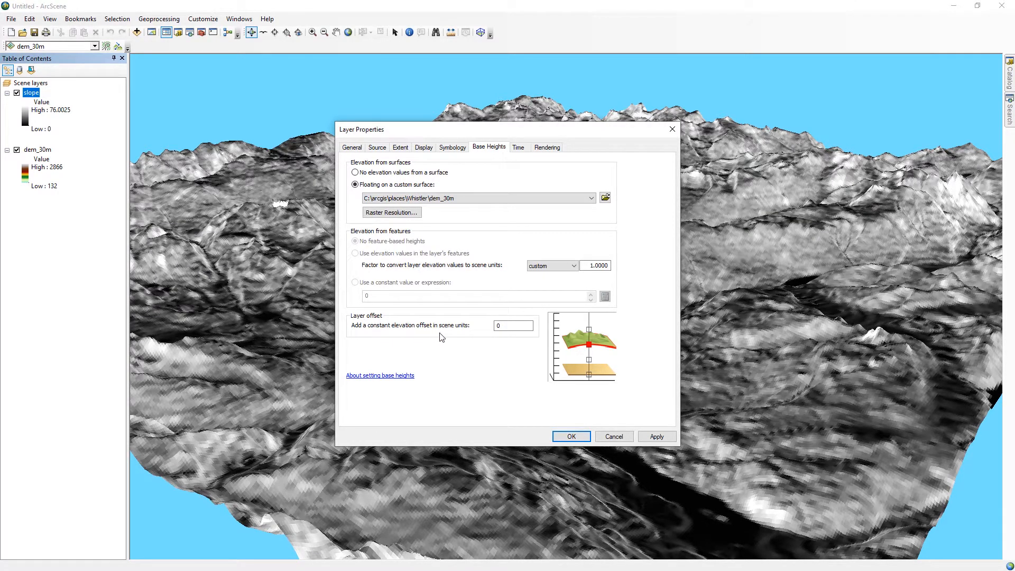
click(510, 324)
text(5)
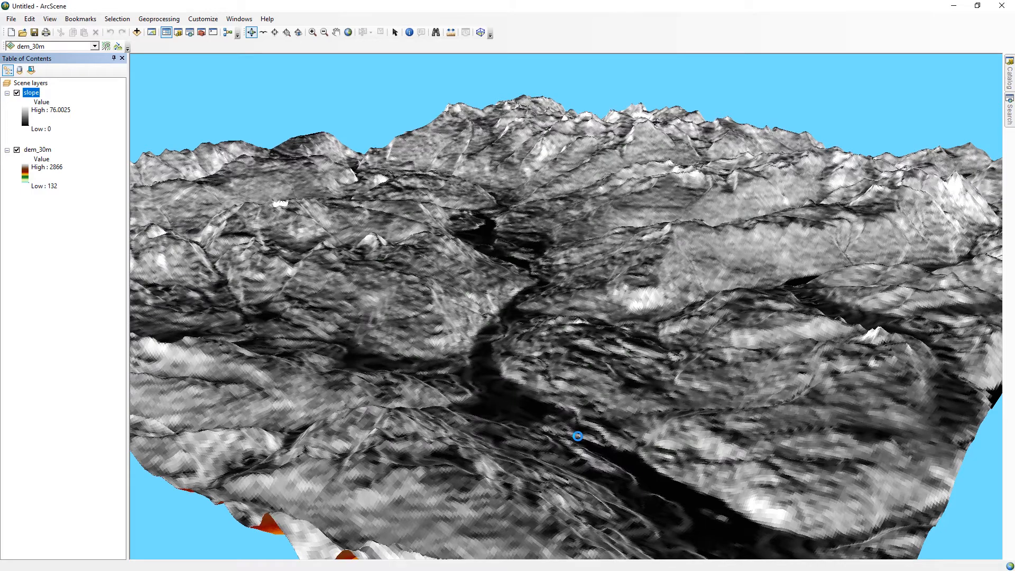
drag(578, 437, 500, 417)
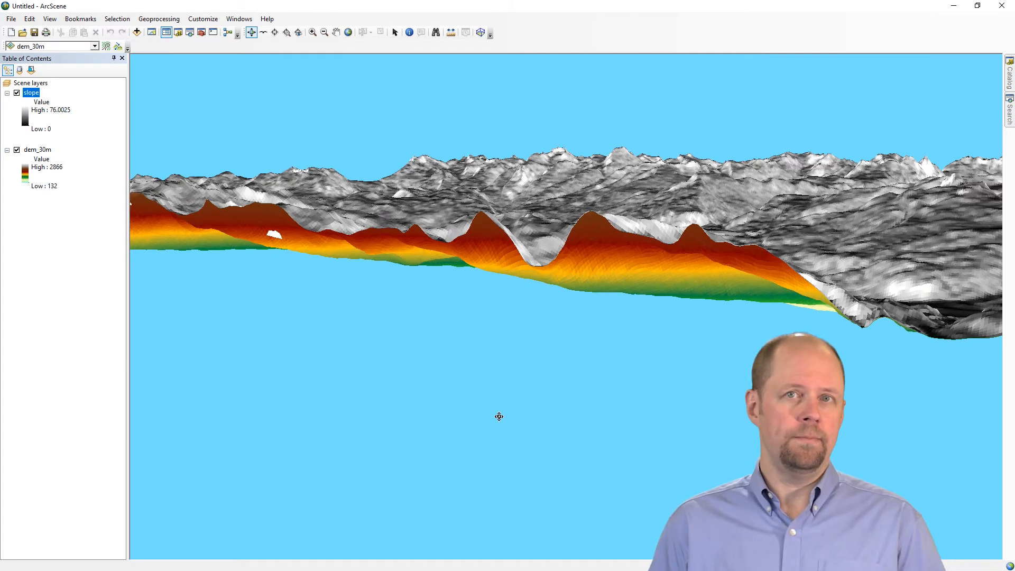
drag(499, 417, 515, 319)
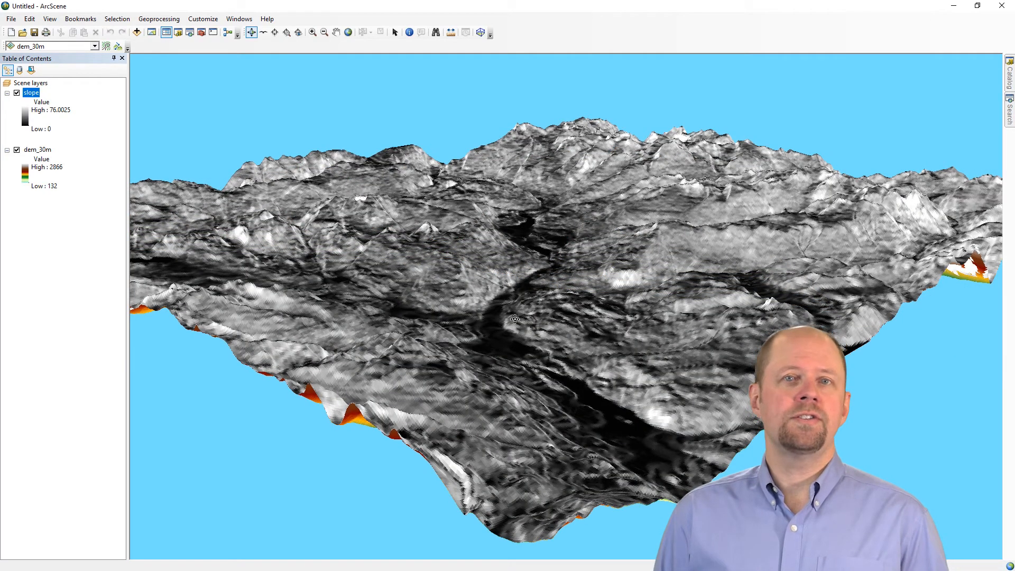